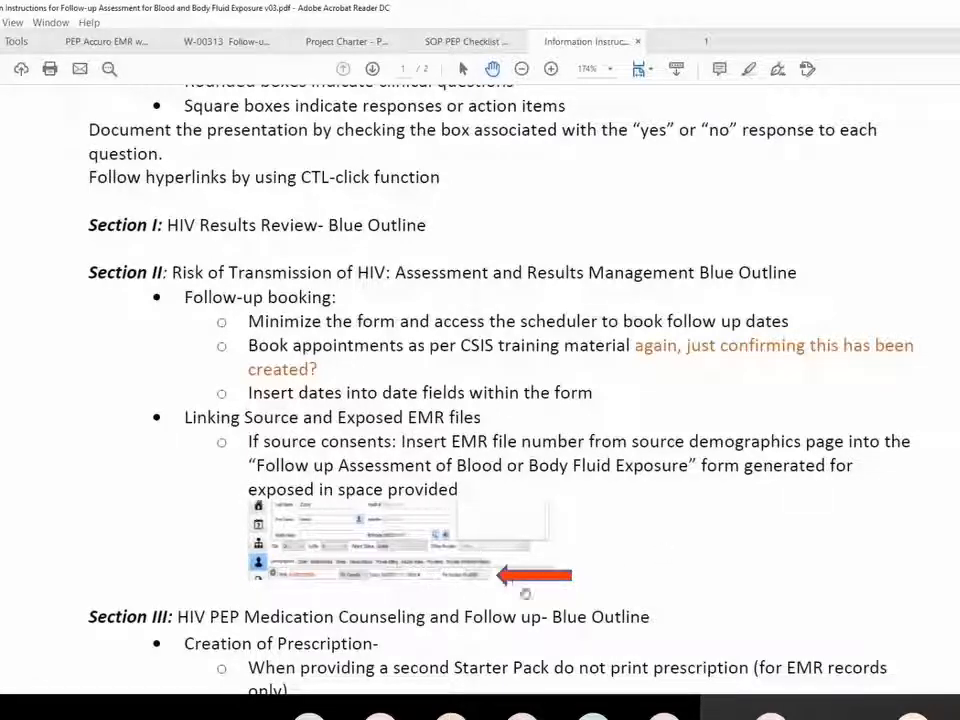
Read the blood and body fluid exposure follow-up instructions from Section II through the Follow-up Appointments section.
{"action": "scroll", "coordinate": [716, 555], "scroll_direction": "down", "scroll_amount": 3}
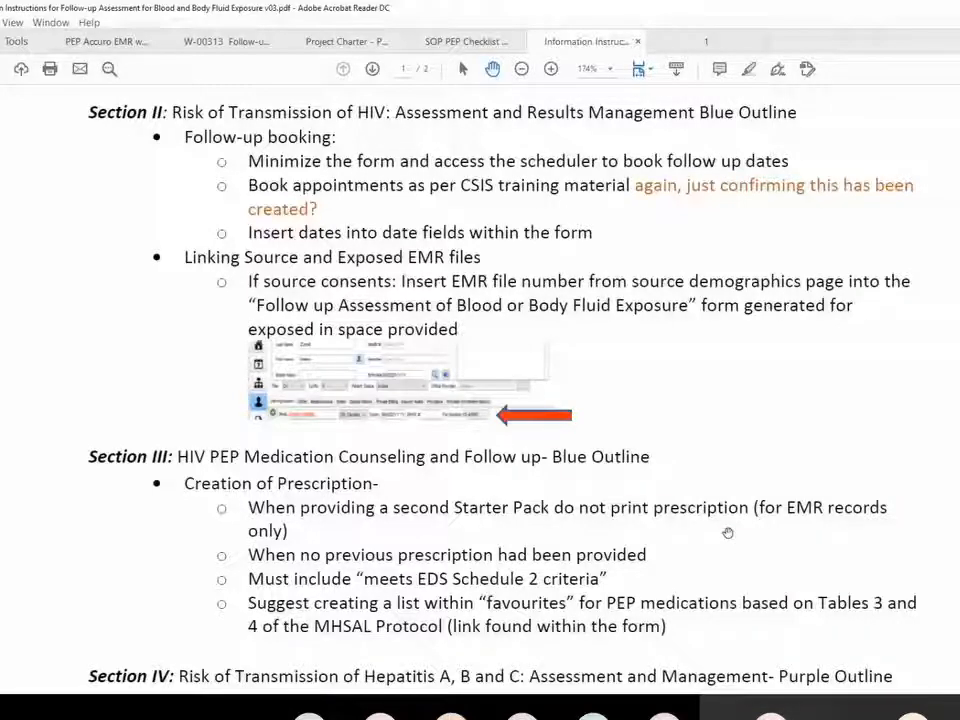
{"action": "scroll", "coordinate": [728, 533], "scroll_direction": "down", "scroll_amount": 2}
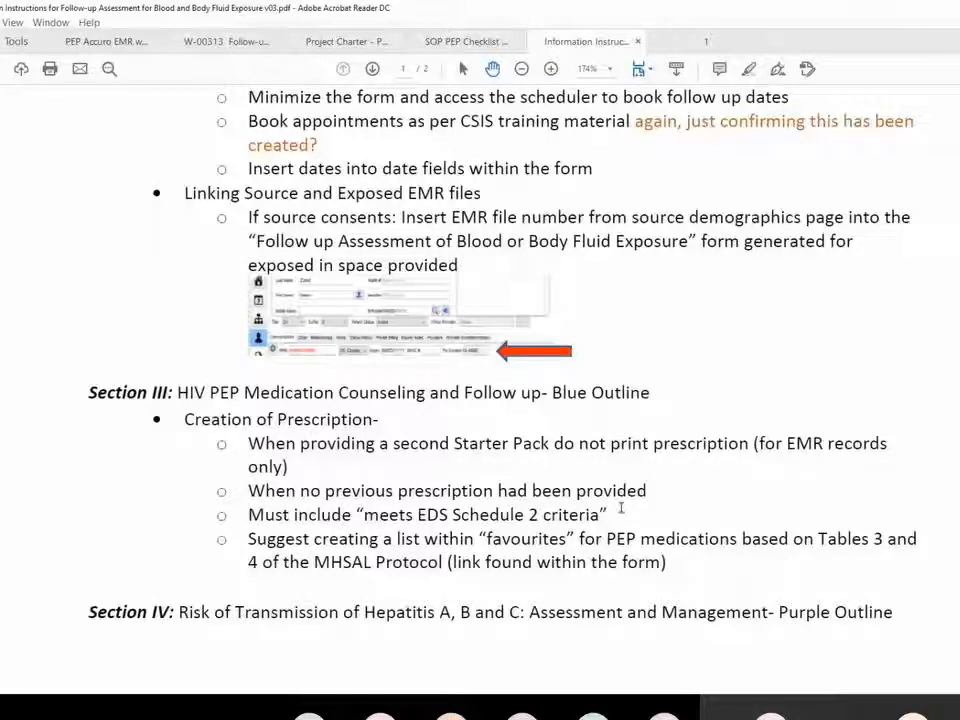
{"action": "scroll", "coordinate": [625, 507], "scroll_direction": "down", "scroll_amount": 1}
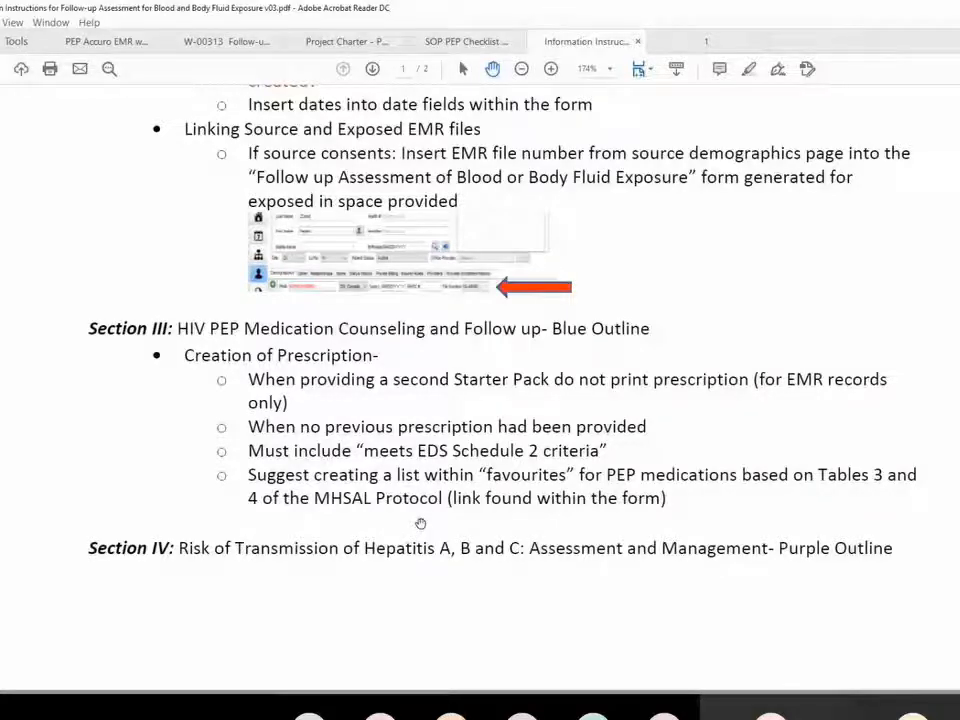
{"action": "scroll", "coordinate": [421, 523], "scroll_direction": "down", "scroll_amount": 2}
{"action": "scroll", "coordinate": [421, 523], "scroll_direction": "down", "scroll_amount": 1}
{"action": "scroll", "coordinate": [421, 523], "scroll_direction": "down", "scroll_amount": 6}
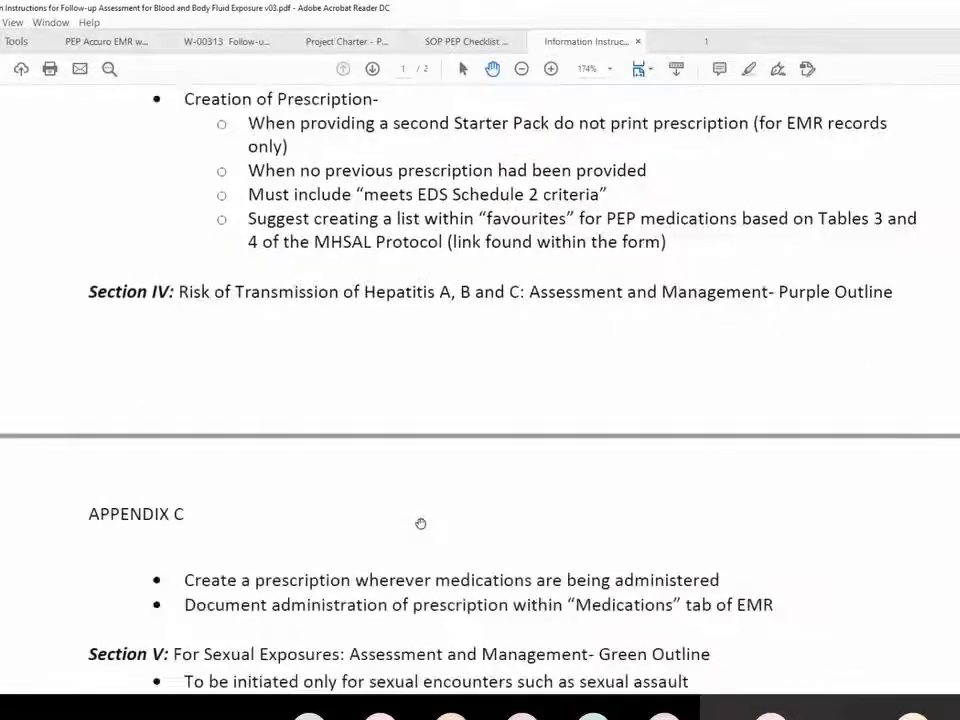
{"action": "scroll", "coordinate": [421, 523], "scroll_direction": "down", "scroll_amount": 4}
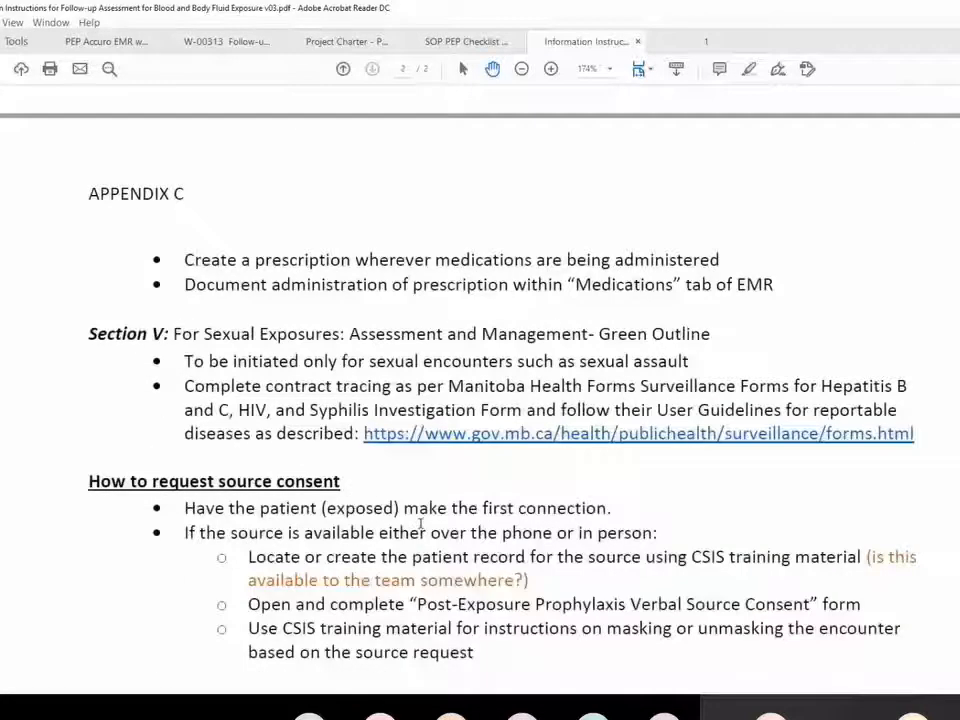
{"action": "scroll", "coordinate": [421, 523], "scroll_direction": "down", "scroll_amount": 7}
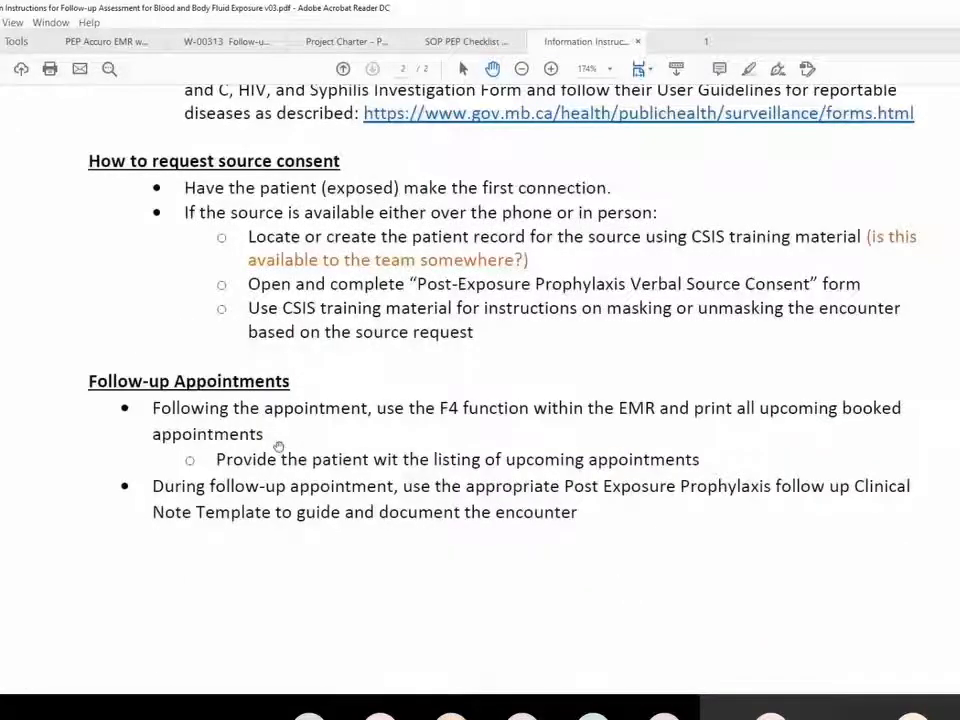
{"action": "scroll", "coordinate": [285, 454], "scroll_direction": "down", "scroll_amount": 4}
{"action": "scroll", "coordinate": [294, 457], "scroll_direction": "down", "scroll_amount": 1}
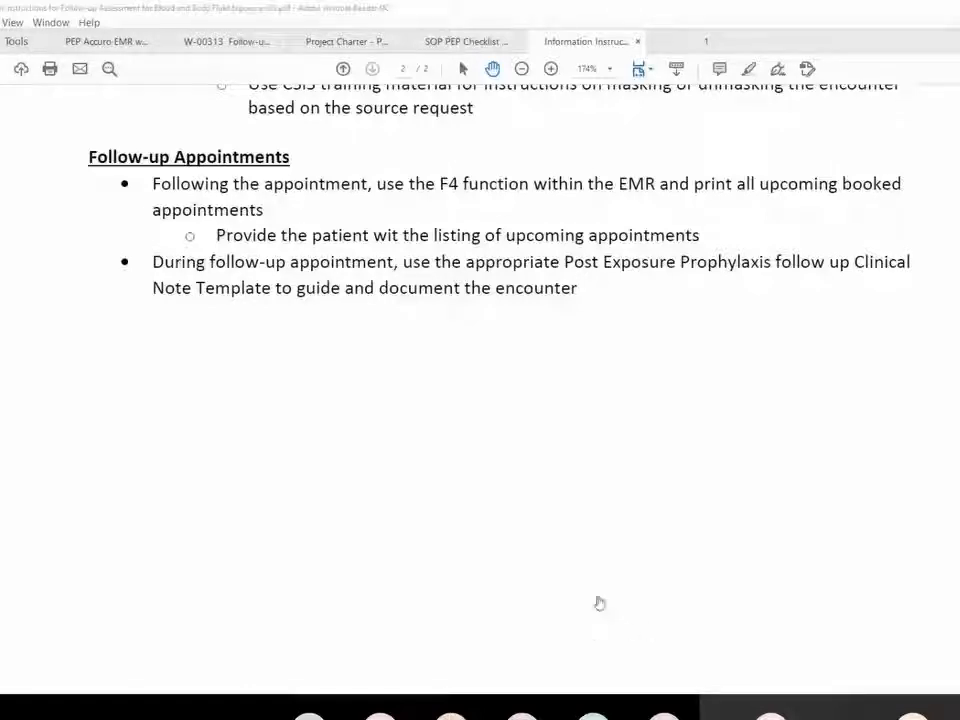
Switch to Accuro EMR, filter the encounter templates by "foll", and open and review the Post-Exposure Prophylaxis - 1 Week Follow-Up note.
{"action": "key", "text": "alt+Tab"}
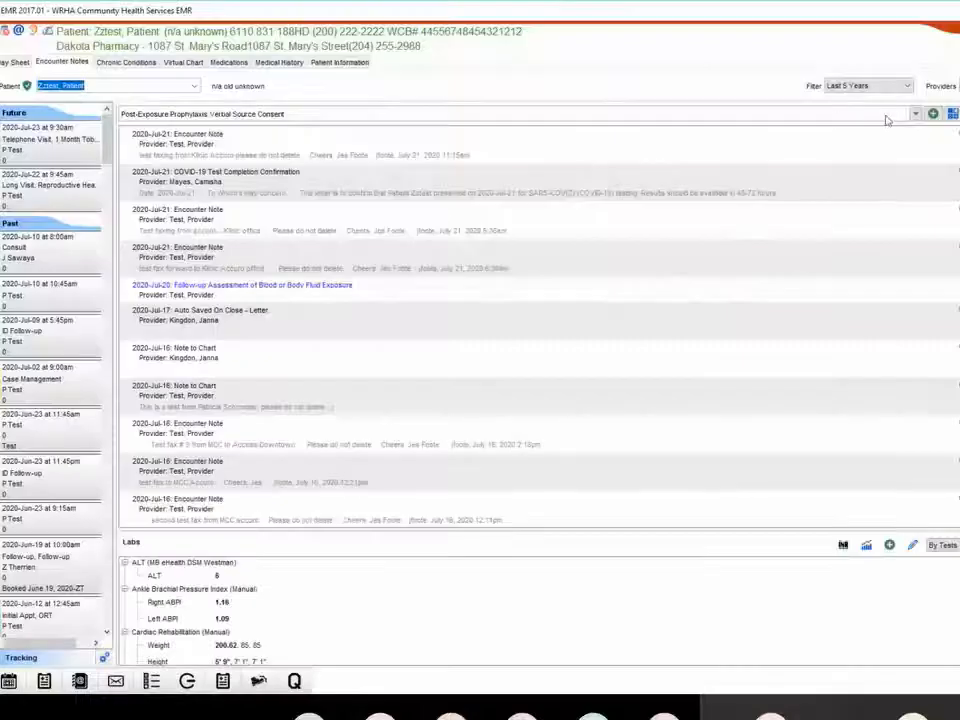
{"action": "left_click", "coordinate": [915, 115]}
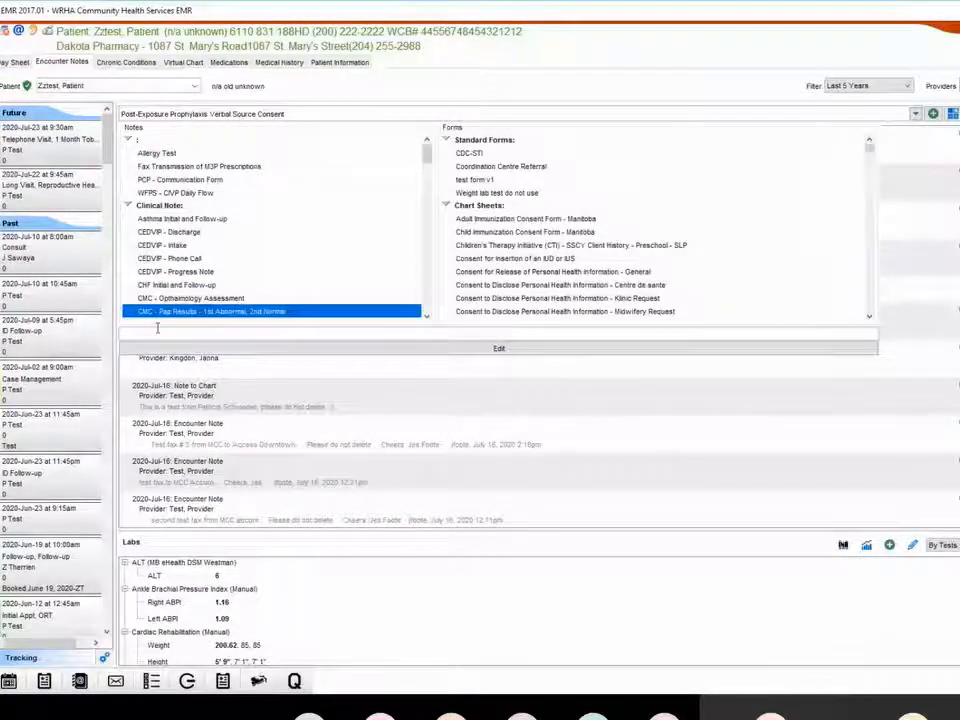
{"action": "type", "text": "foll"}
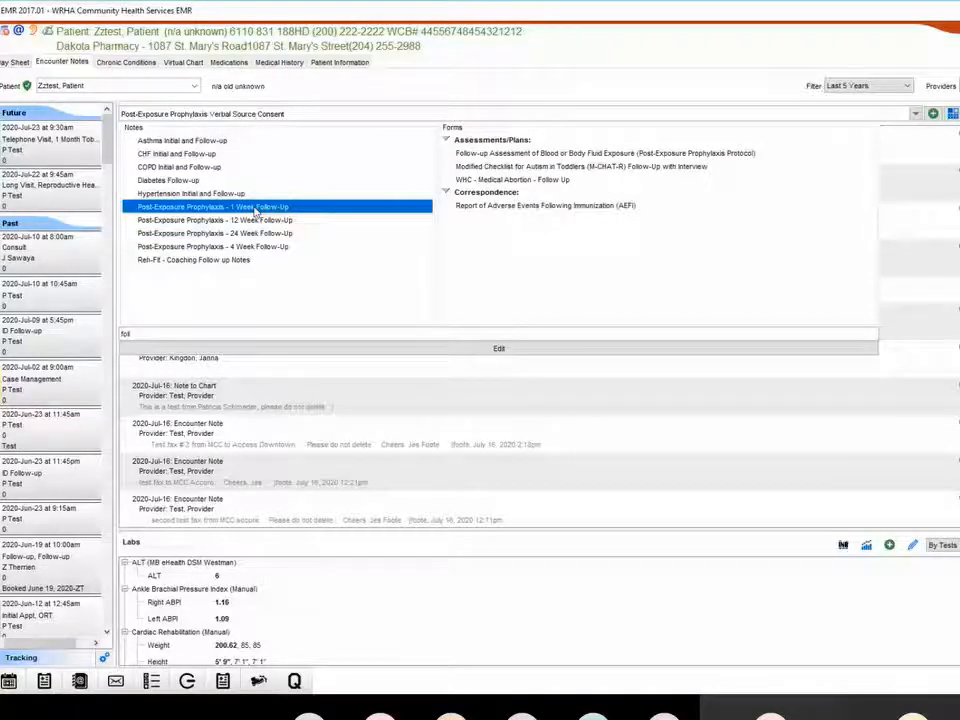
{"action": "double_click", "coordinate": [255, 212]}
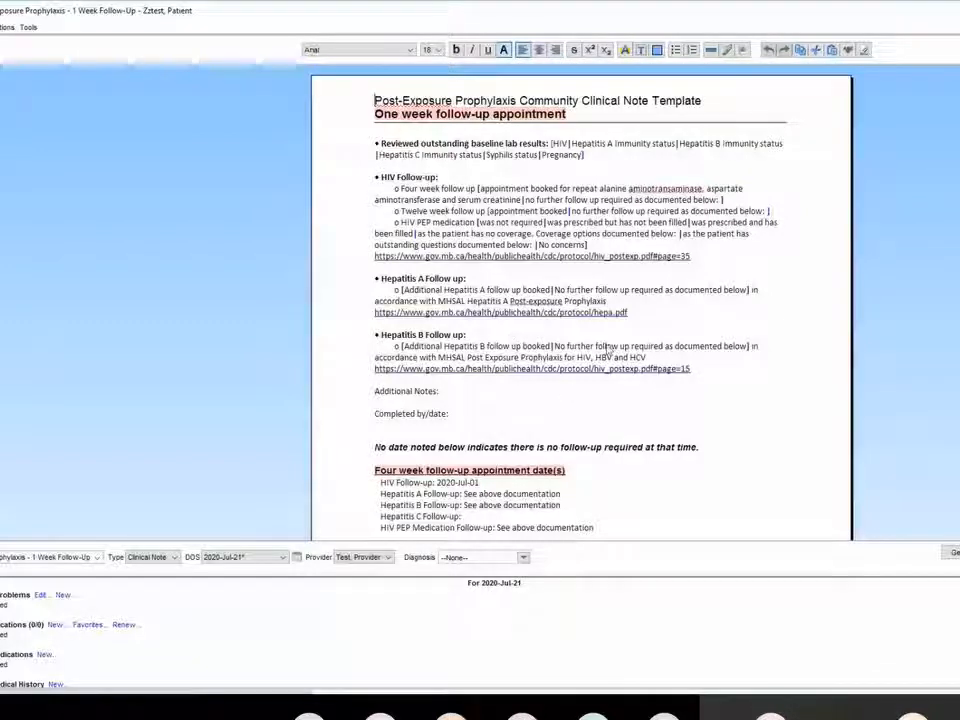
{"action": "scroll", "coordinate": [611, 381], "scroll_direction": "down", "scroll_amount": 3}
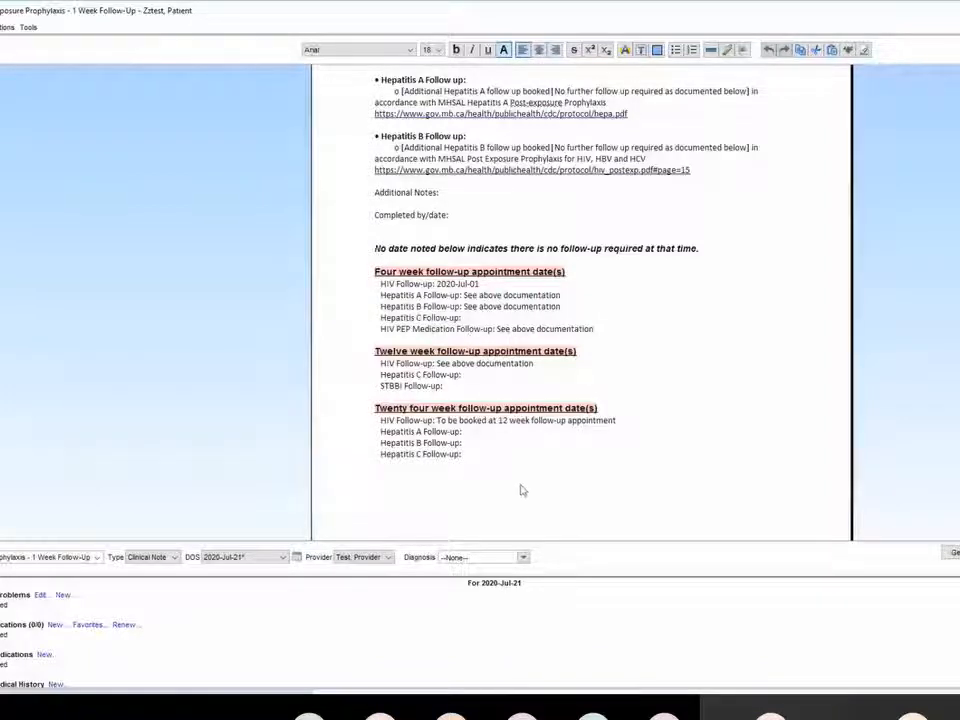
{"action": "scroll", "coordinate": [480, 480], "scroll_direction": "up", "scroll_amount": 5}
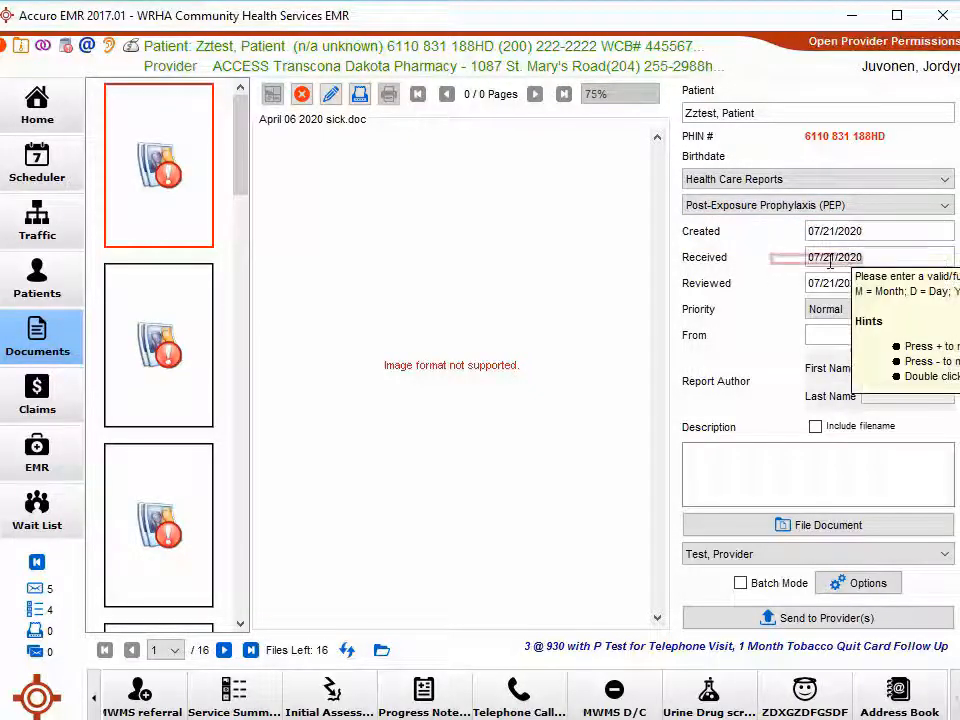
Date the PEP document as created 06/04/2020 and received 07/21/2020, and clear its reviewed date.
{"action": "type", "text": "072"}
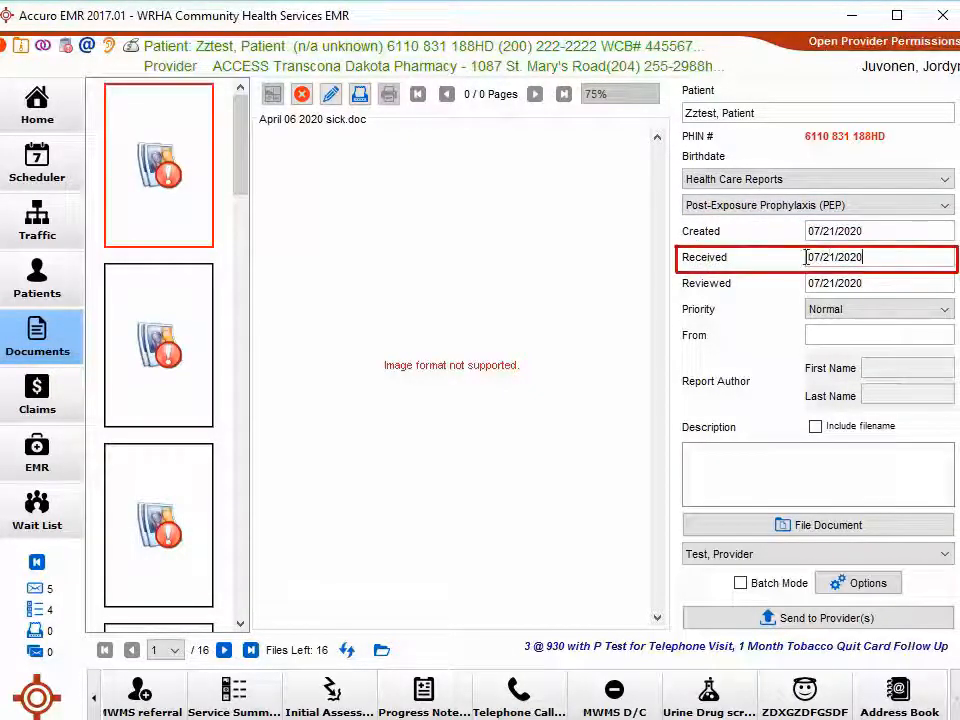
{"action": "left_click_drag", "start_coordinate": [806, 257], "coordinate": [866, 258]}
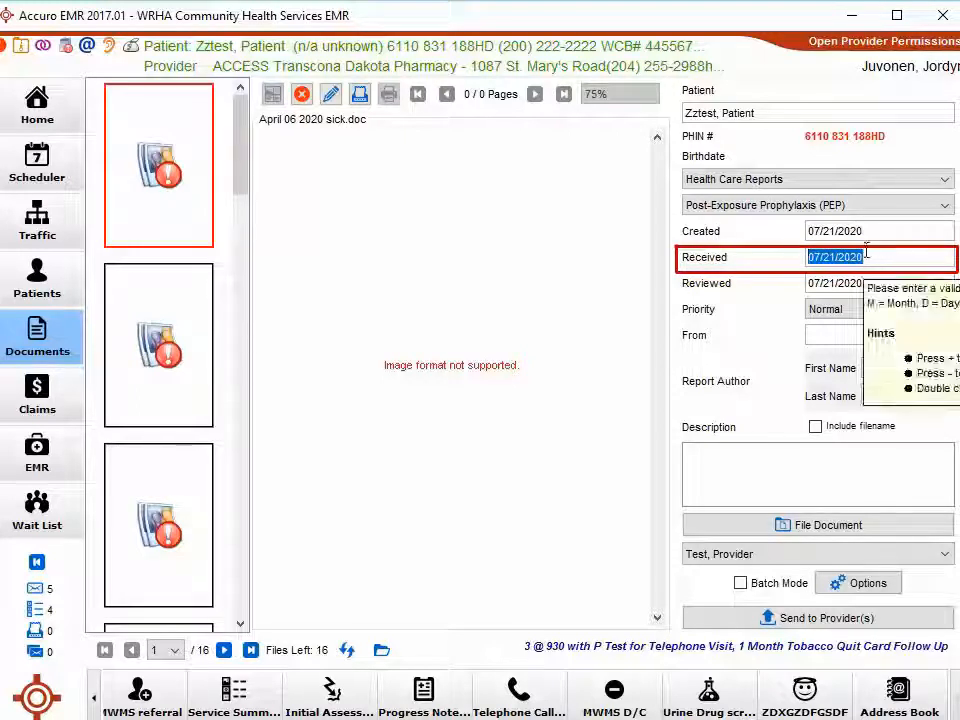
{"action": "left_click", "coordinate": [866, 231]}
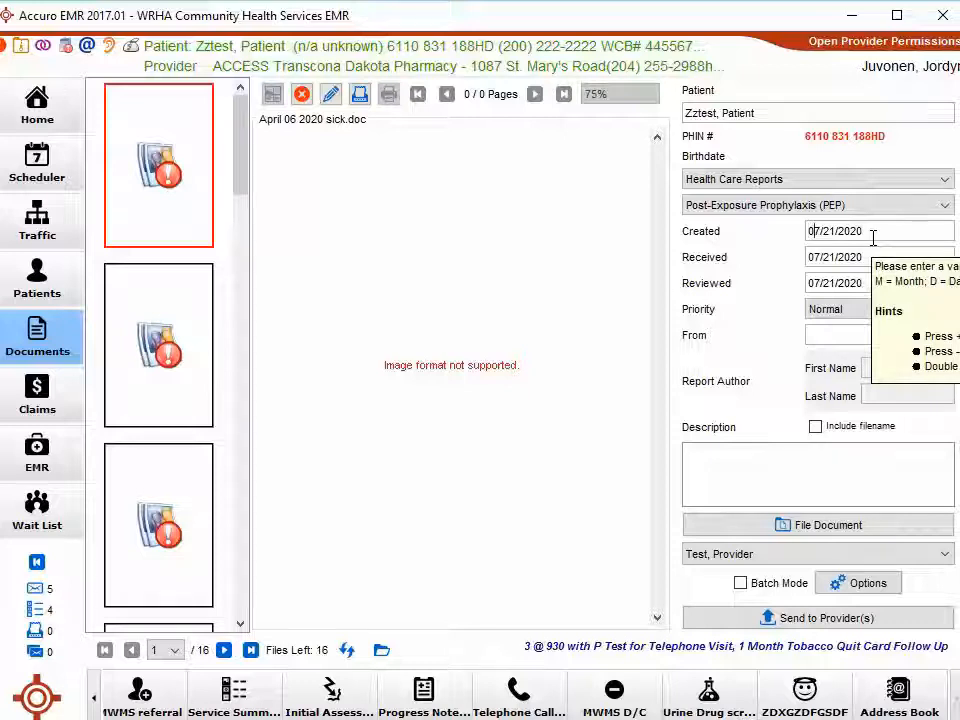
{"action": "type", "text": "04"}
{"action": "left_click_drag", "start_coordinate": [808, 283], "coordinate": [921, 283]}
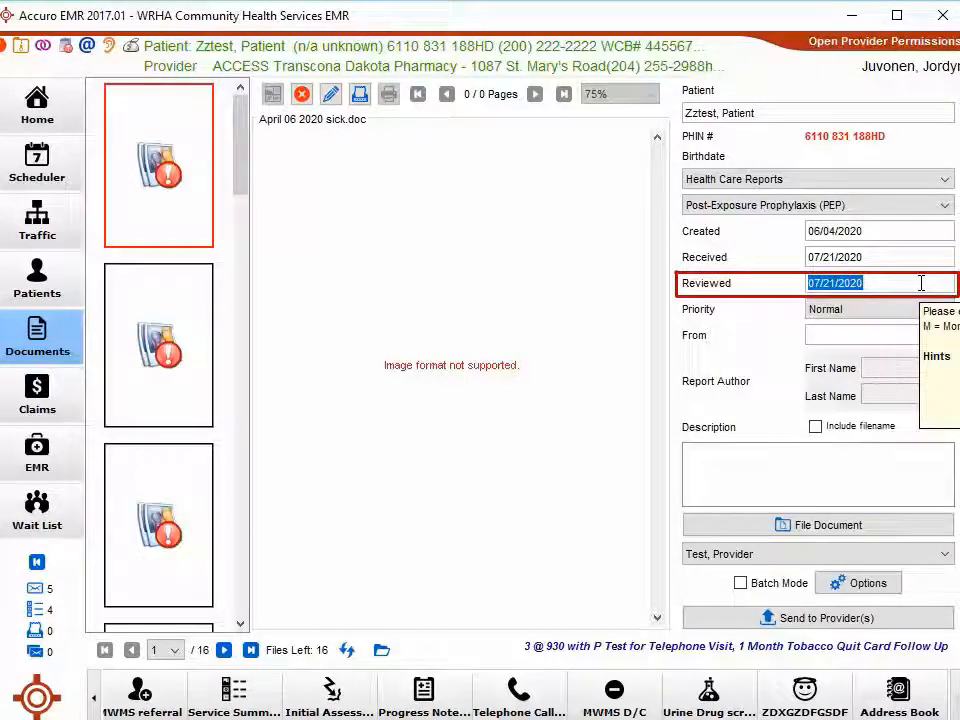
{"action": "key", "text": "BackSpace"}
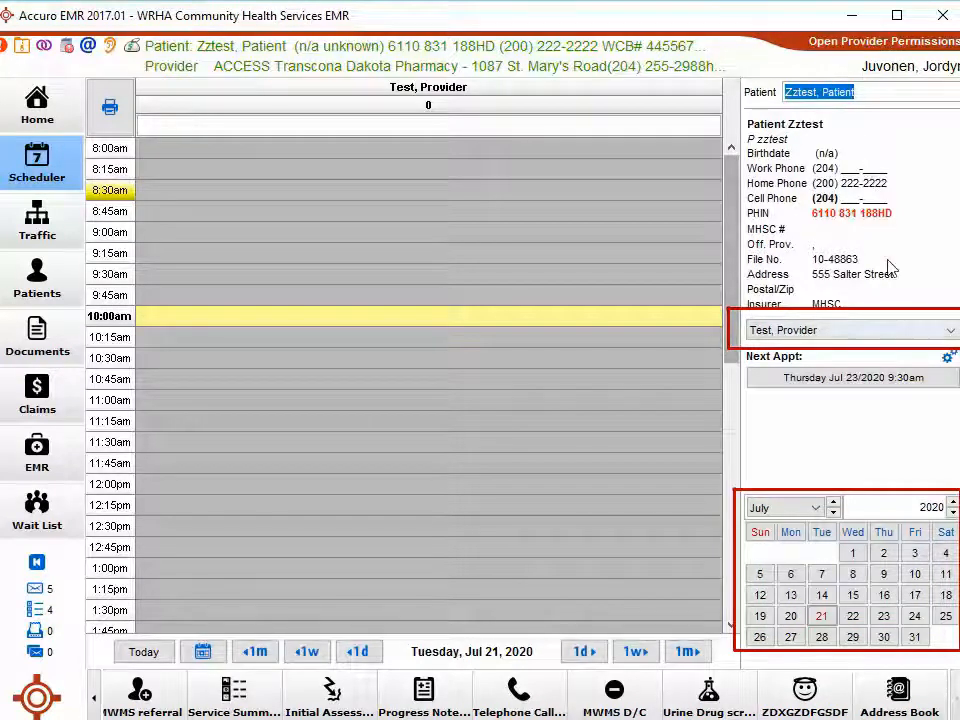
Create a new appointment for the test patient in the test provider's schedule at 10:00am on July 21, 2020.
{"action": "left_click", "coordinate": [896, 334]}
{"action": "left_click", "coordinate": [896, 339]}
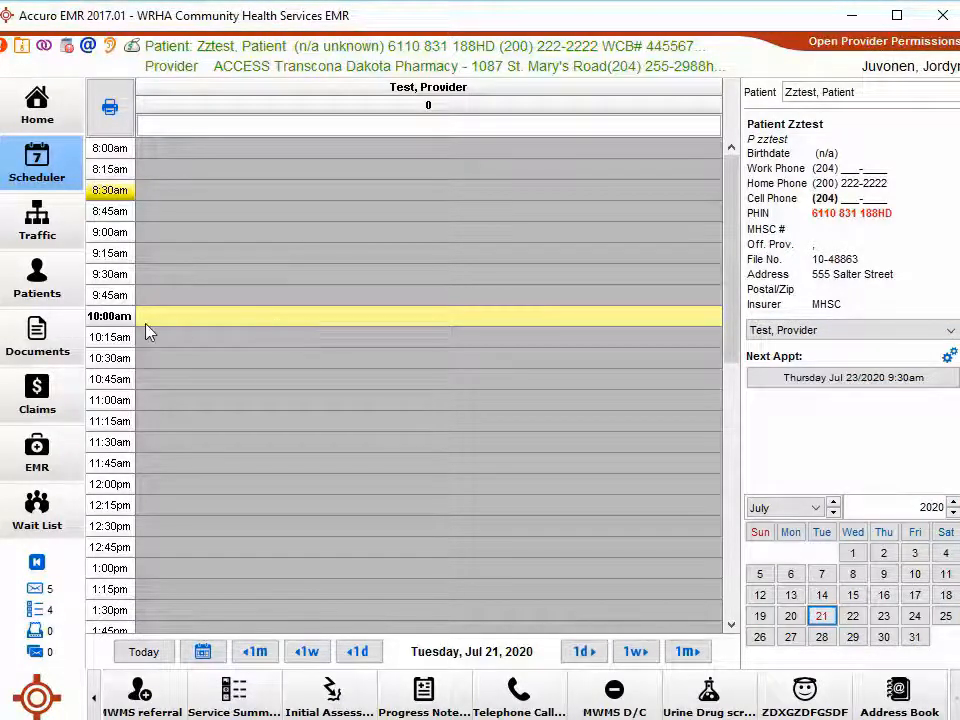
{"action": "right_click", "coordinate": [225, 318]}
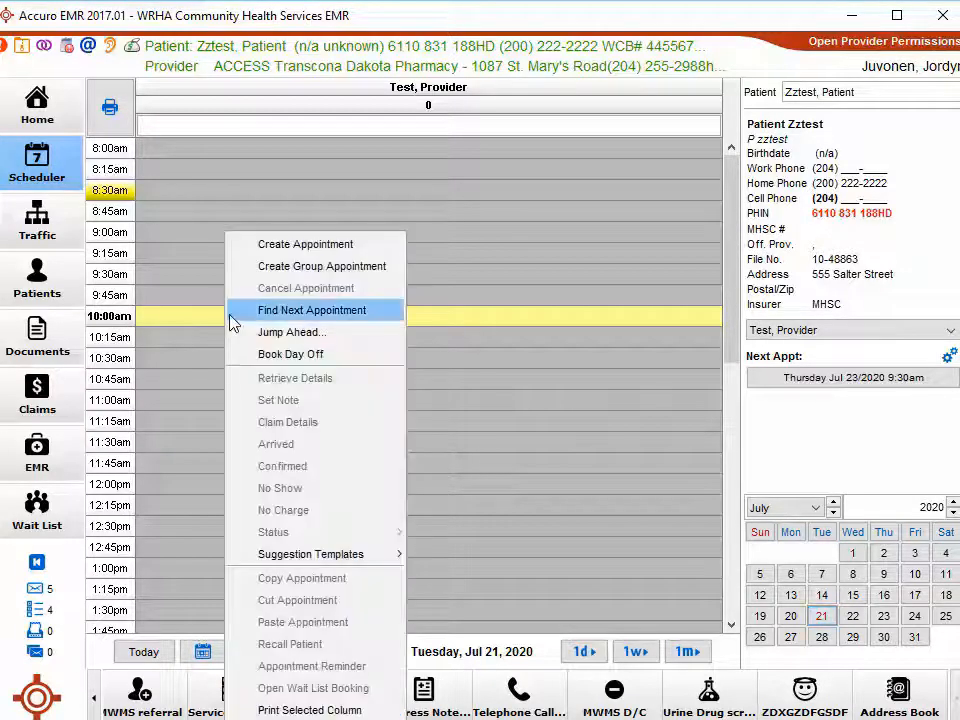
{"action": "left_click", "coordinate": [366, 249]}
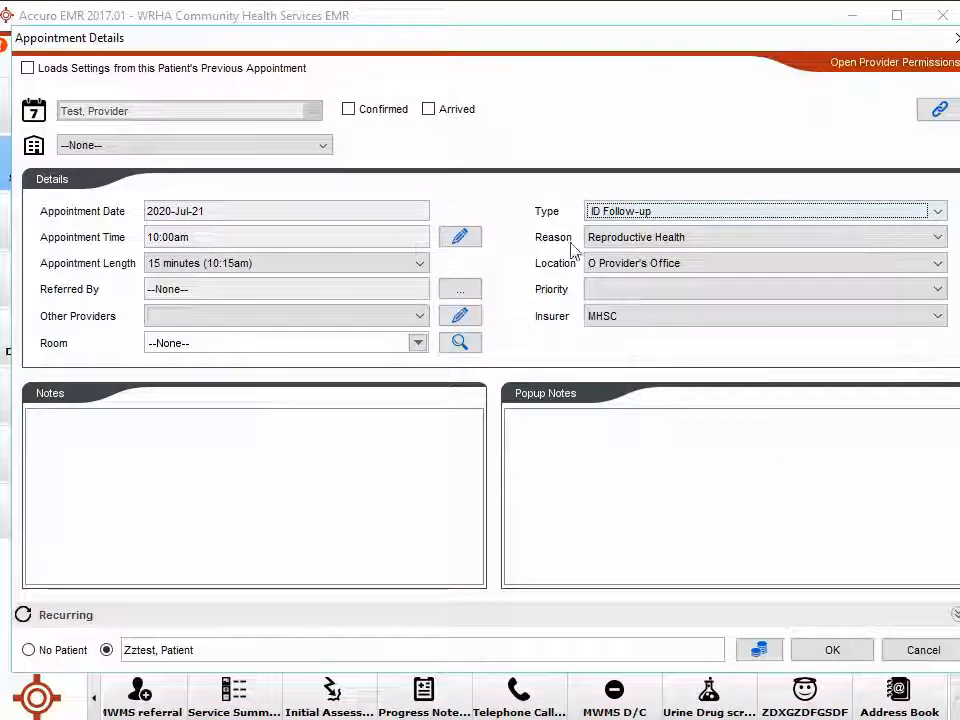
Set the appointment's type to Long Visit and its reason to Trauma.
{"action": "left_click", "coordinate": [850, 214]}
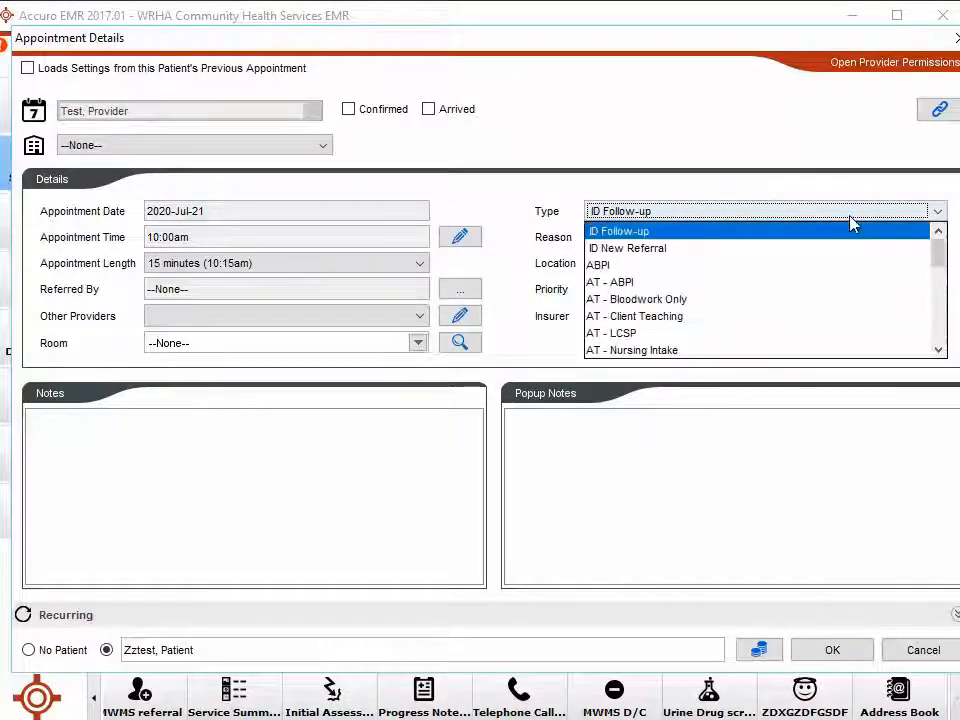
{"action": "scroll", "coordinate": [820, 340], "scroll_direction": "down", "scroll_amount": 10}
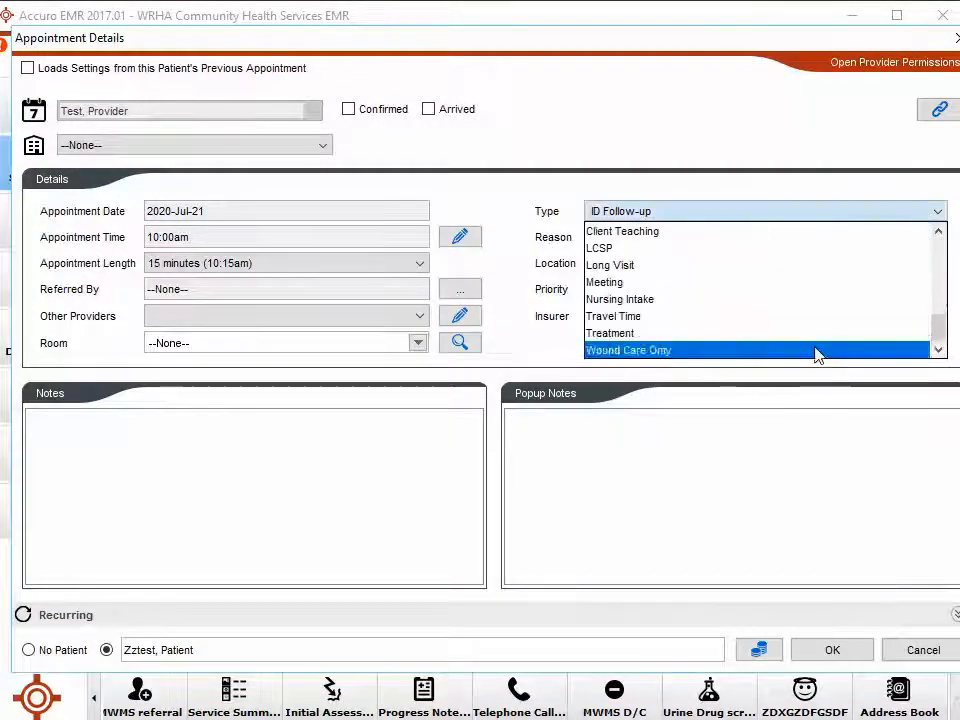
{"action": "left_click", "coordinate": [737, 265]}
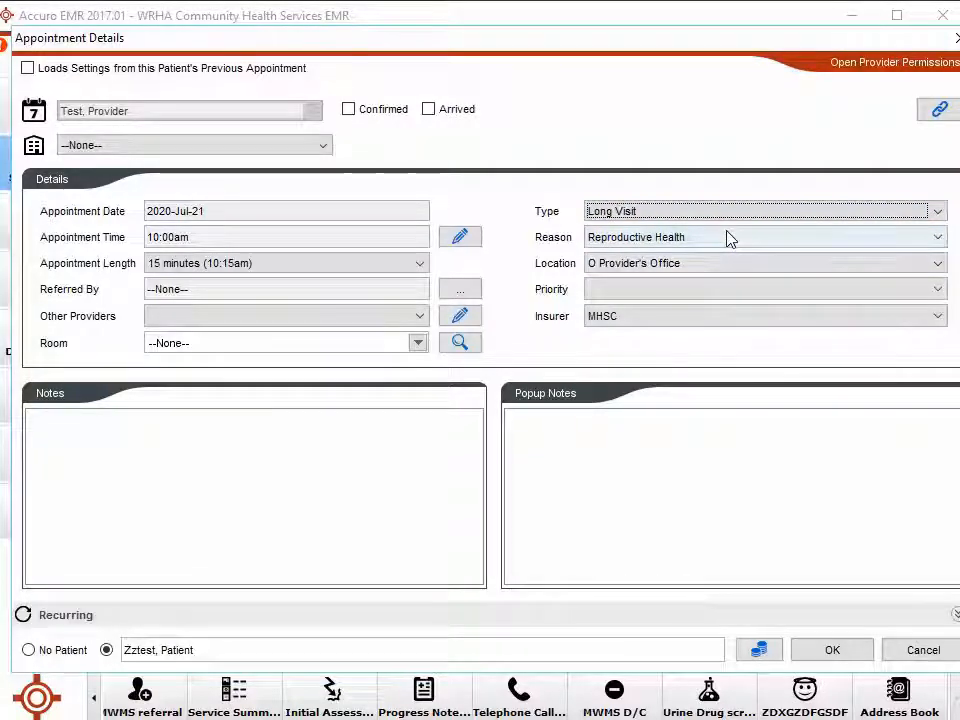
{"action": "left_click", "coordinate": [728, 238]}
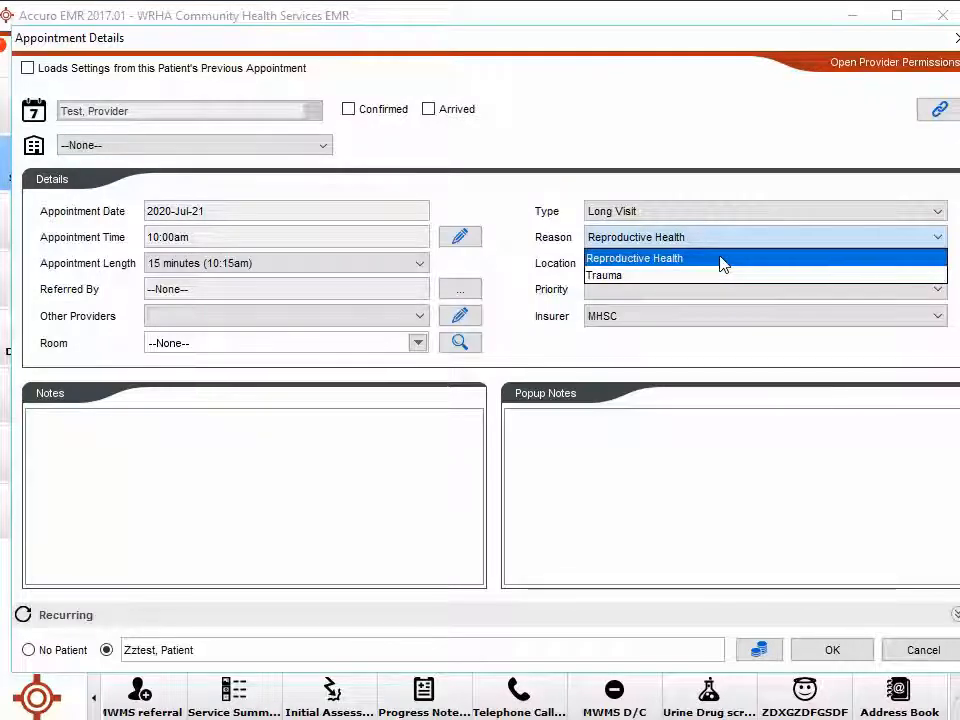
{"action": "left_click", "coordinate": [724, 277]}
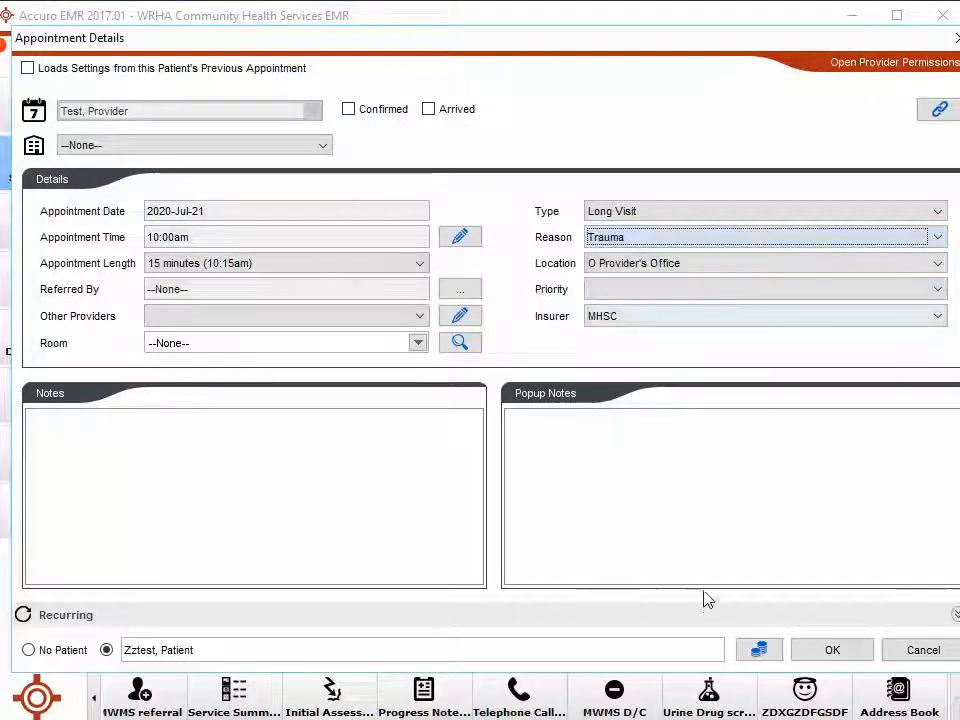
Set the appointment length to 60 minutes and save the appointment to the schedule.
{"action": "left_click", "coordinate": [270, 264]}
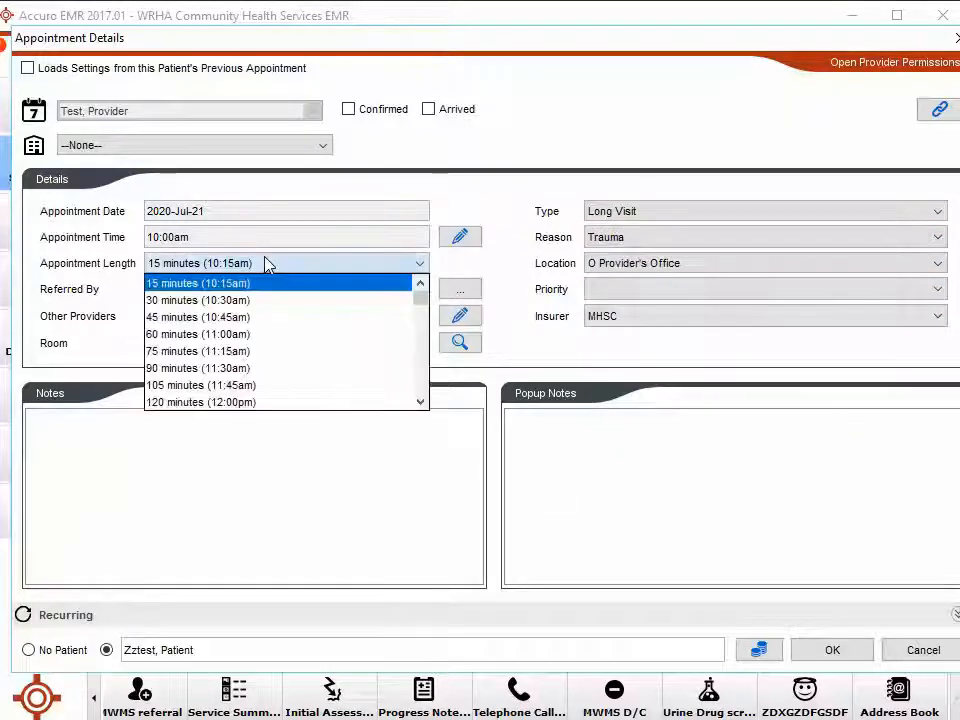
{"action": "left_click", "coordinate": [276, 336]}
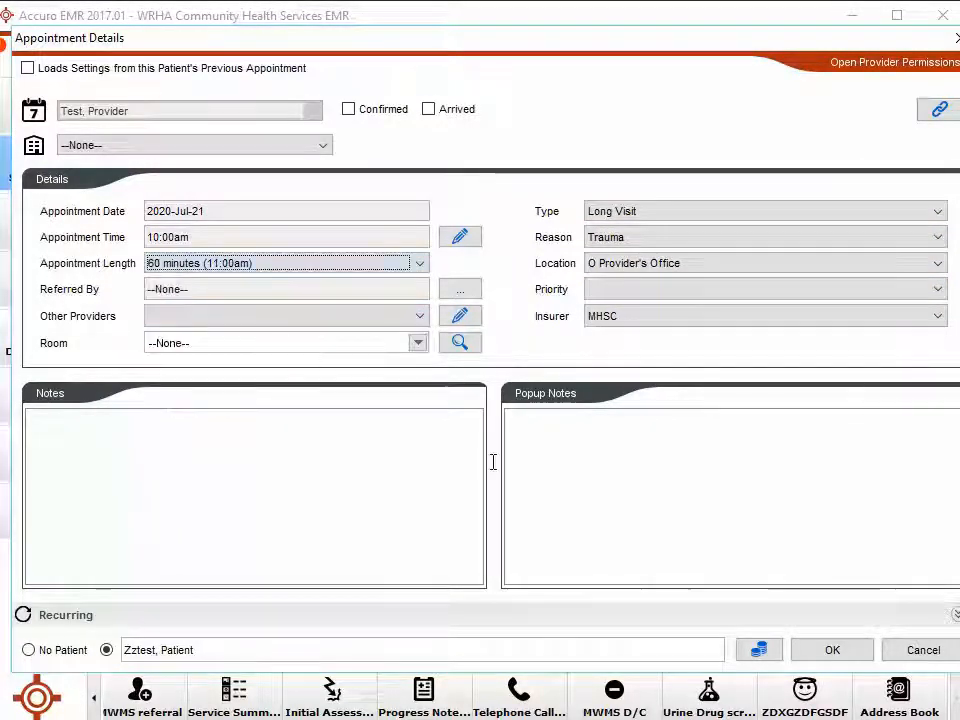
{"action": "left_click", "coordinate": [626, 496]}
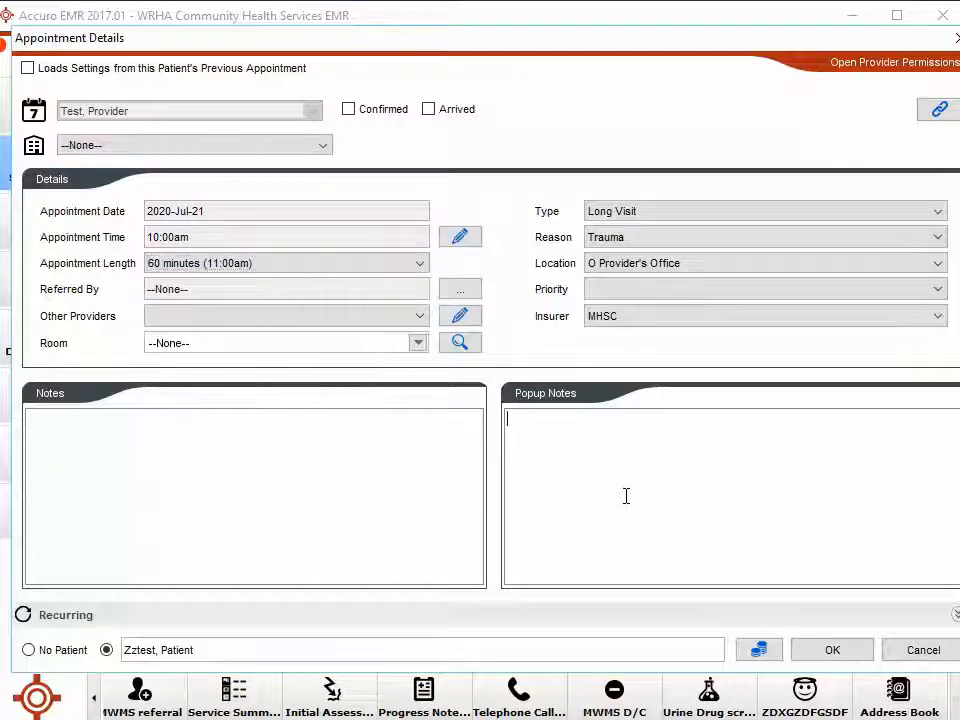
{"action": "left_click", "coordinate": [836, 653]}
{"action": "left_click", "coordinate": [354, 465]}
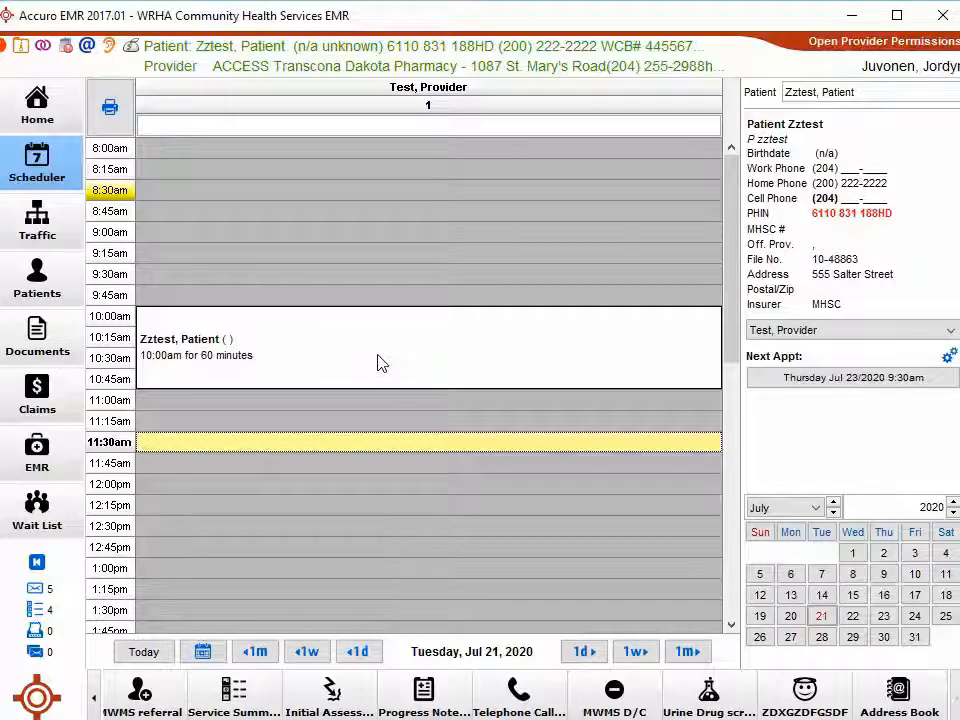
Mark the test patient's 10:00am appointment as No Show.
{"action": "left_click", "coordinate": [379, 361]}
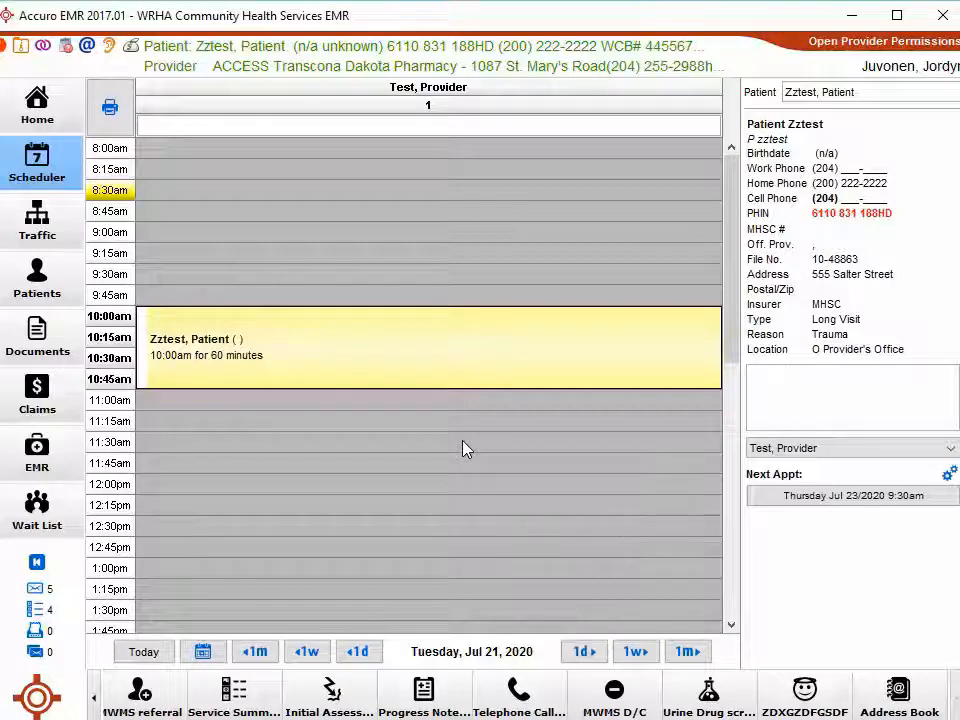
{"action": "left_click", "coordinate": [462, 441]}
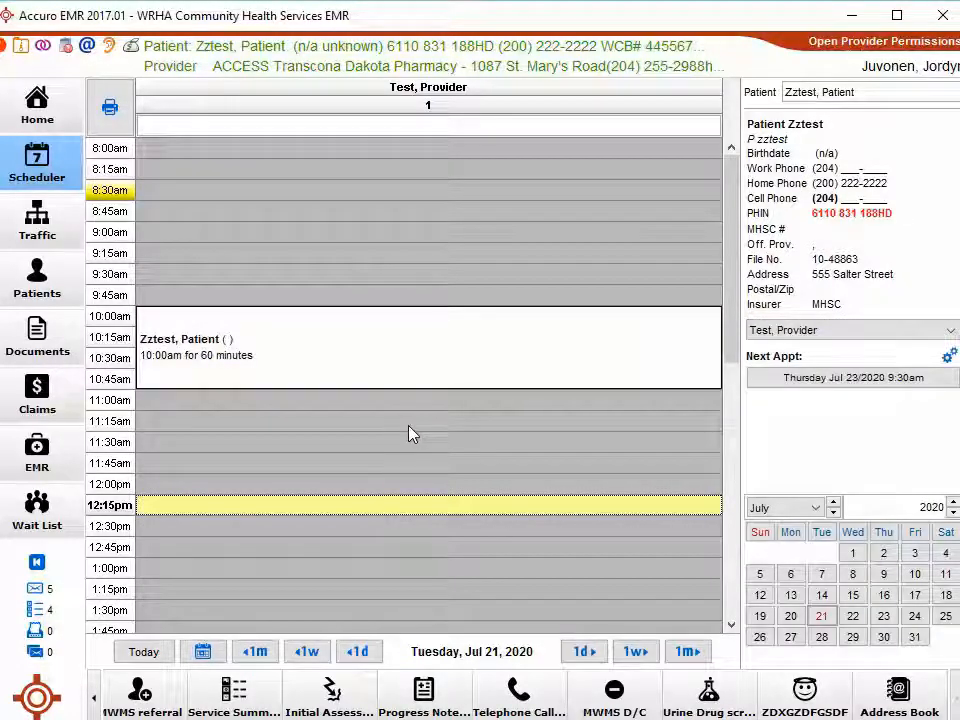
{"action": "left_click", "coordinate": [386, 379]}
{"action": "right_click", "coordinate": [386, 379]}
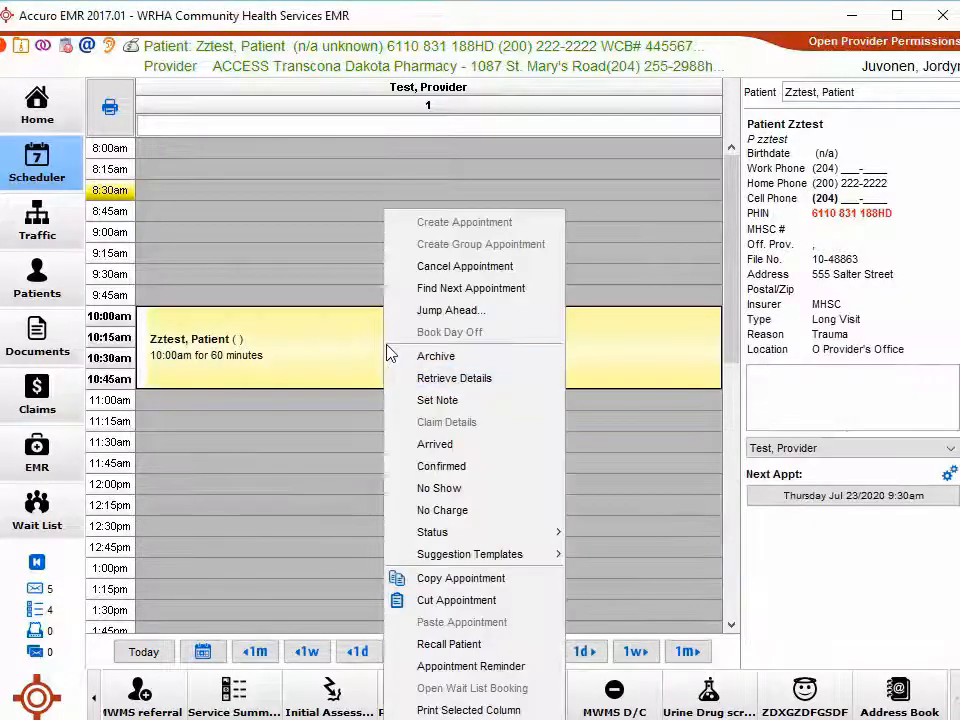
{"action": "left_click", "coordinate": [494, 503]}
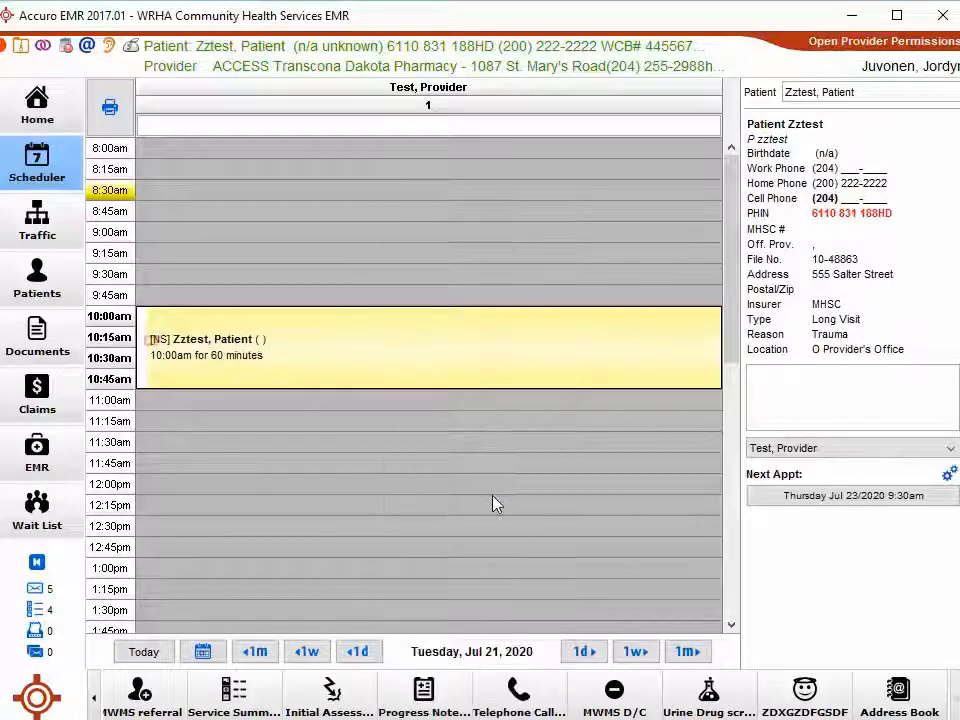
{"action": "left_click", "coordinate": [498, 504]}
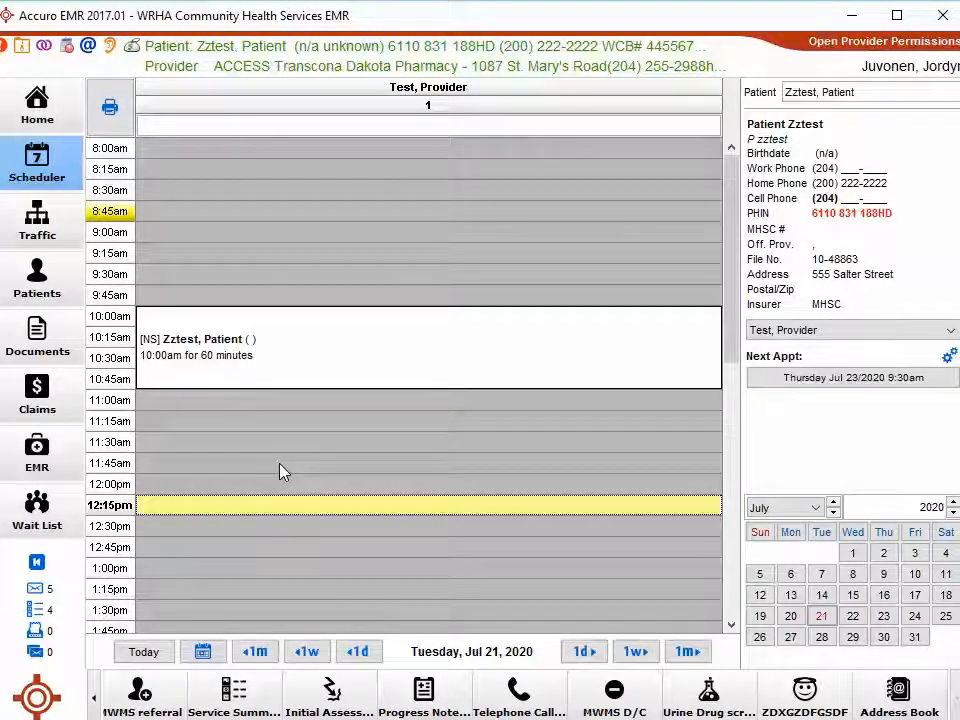
Add a note to the test patient's record with subject "unable to contact" and text "notes here".
{"action": "left_click", "coordinate": [35, 281]}
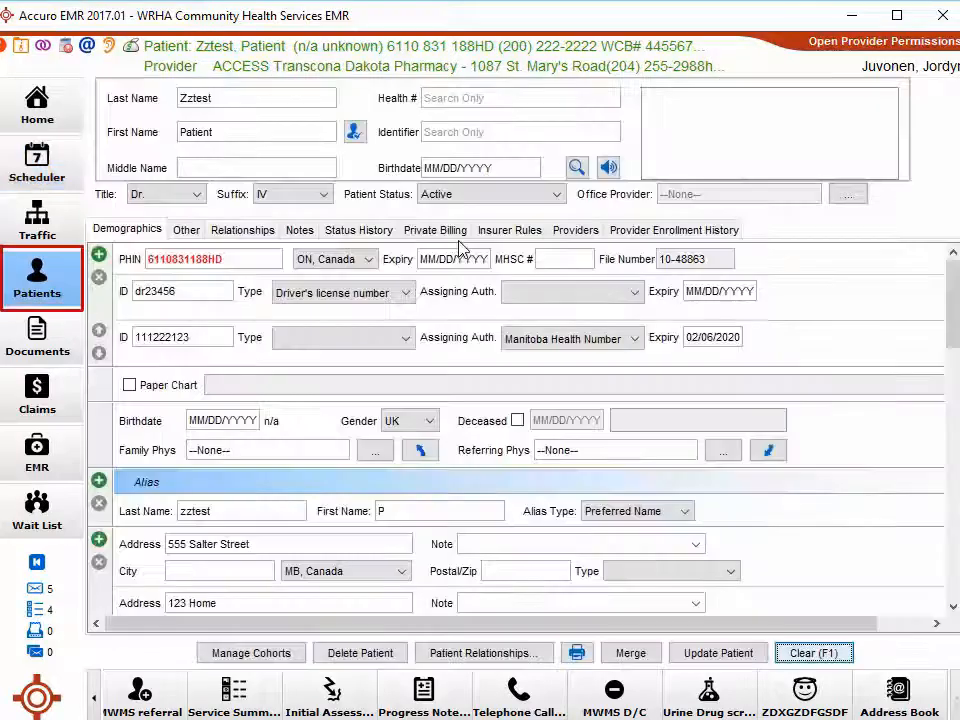
{"action": "left_click", "coordinate": [299, 229]}
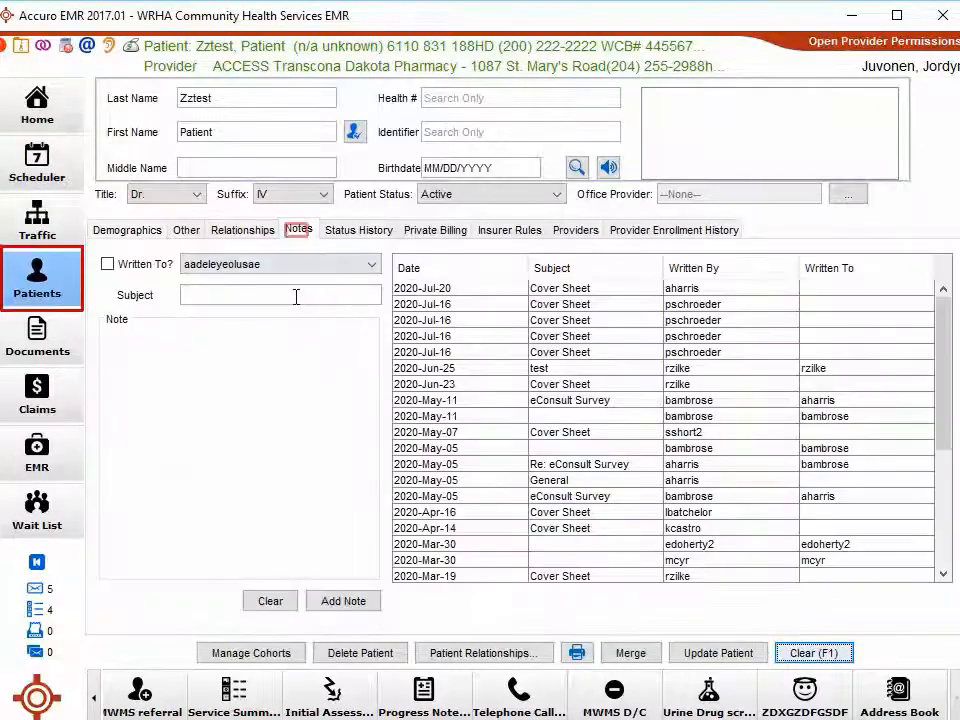
{"action": "left_click", "coordinate": [295, 296]}
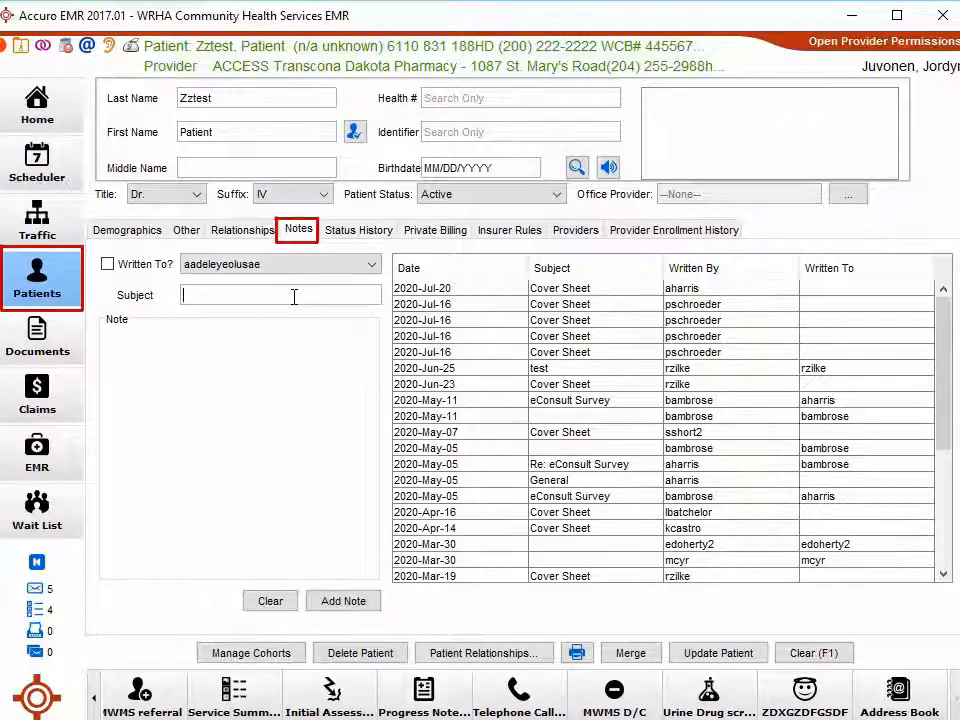
{"action": "type", "text": "unable to contact"}
{"action": "key", "text": "Tab"}
{"action": "type", "text": "notes here"}
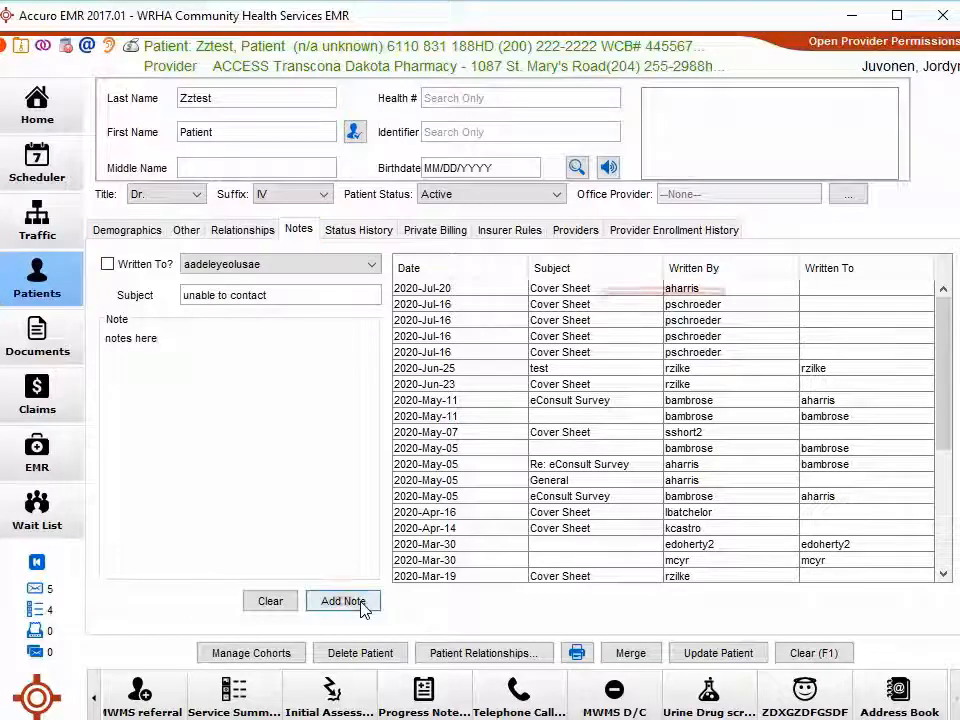
{"action": "left_click", "coordinate": [361, 607]}
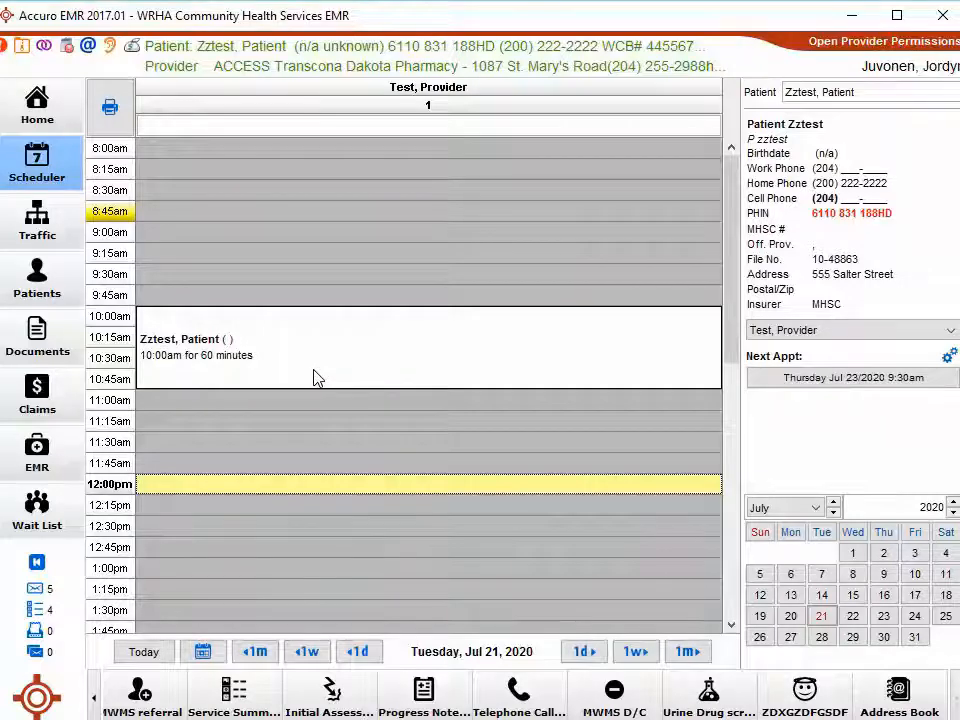
Mark the test patient's 10:00am appointment in the schedule as Arrived.
{"action": "left_click", "coordinate": [315, 377]}
{"action": "right_click", "coordinate": [322, 365]}
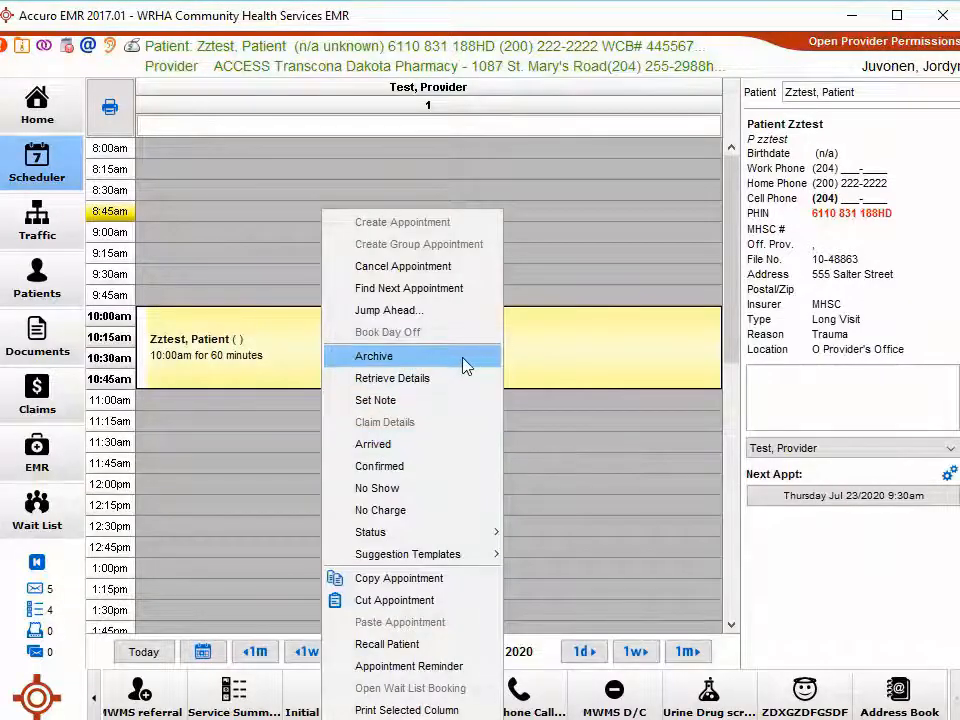
{"action": "left_click", "coordinate": [386, 455]}
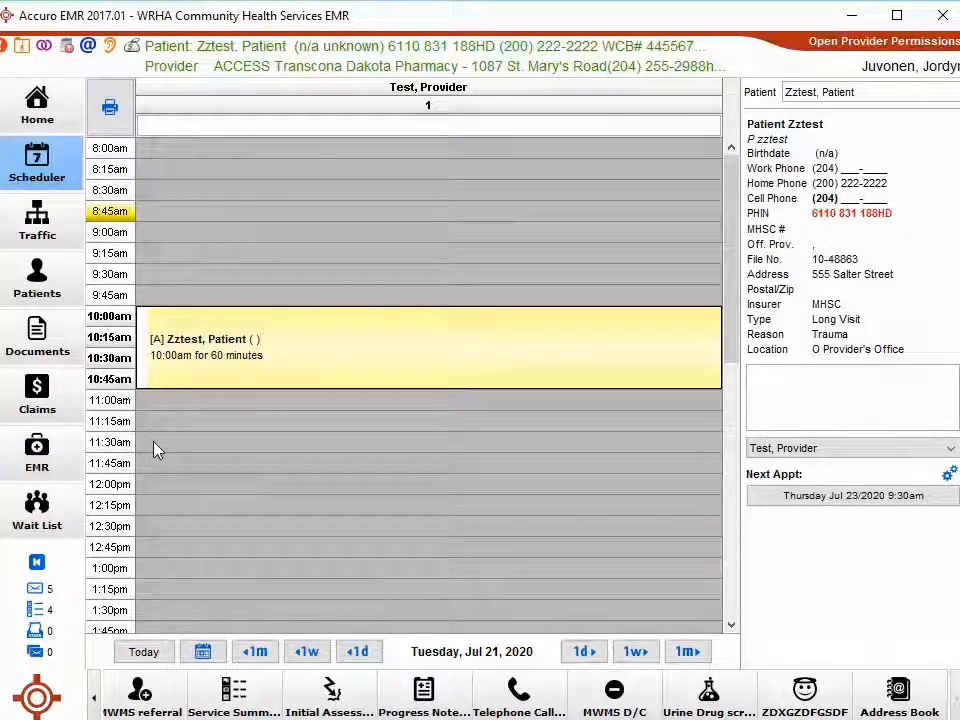
Search the encounter note templates for "post" and open the Follow-up Assessment of Blood or Body Fluid Exposure form for the test patient.
{"action": "left_click", "coordinate": [52, 458]}
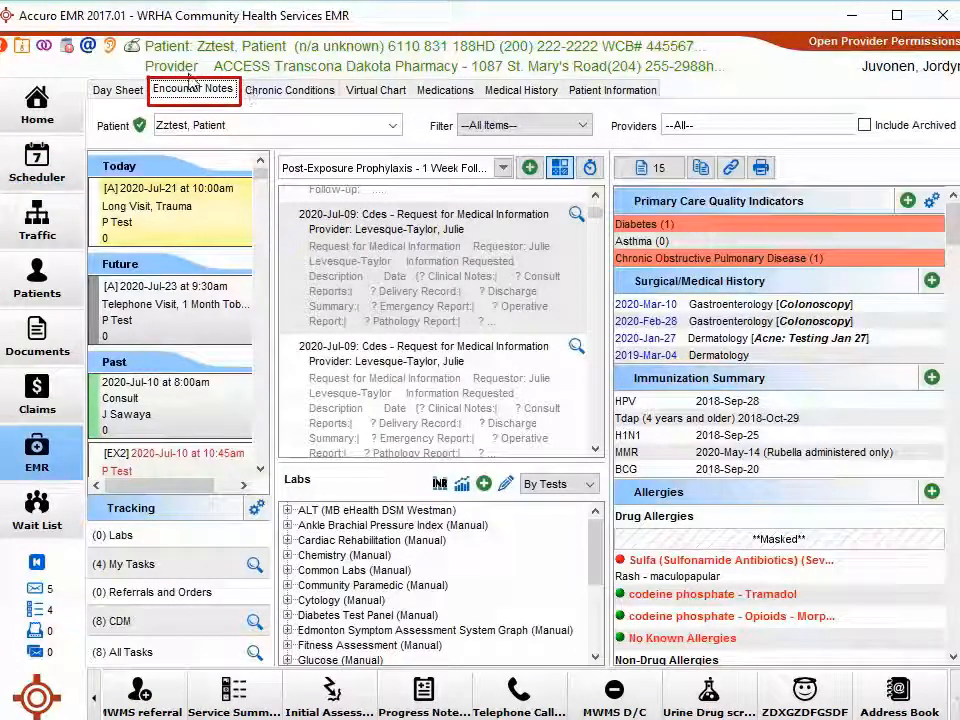
{"action": "left_click", "coordinate": [503, 168]}
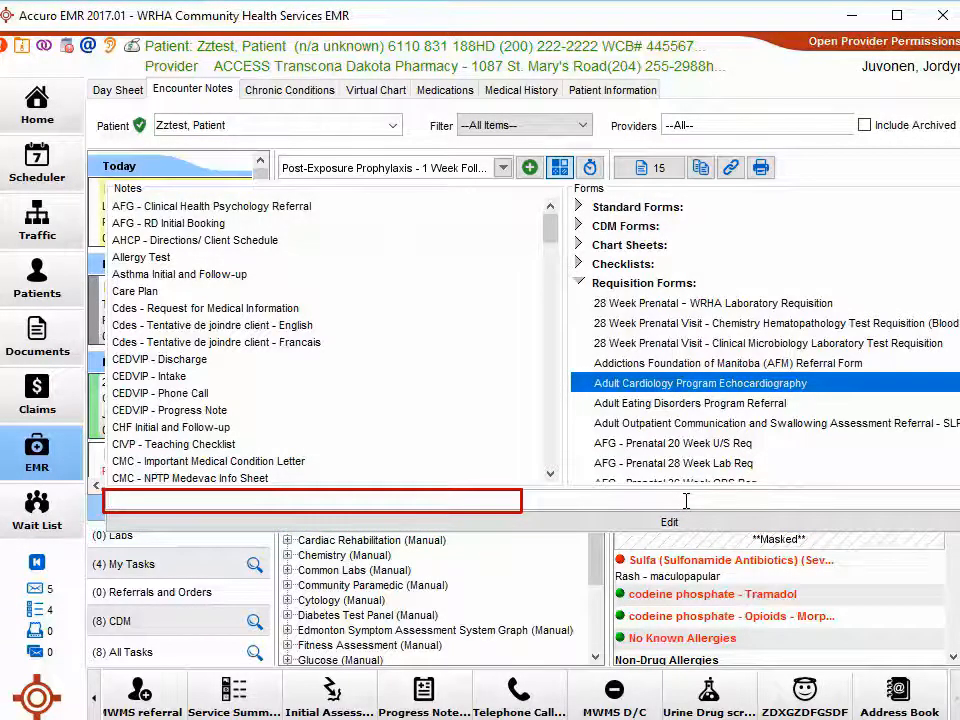
{"action": "type", "text": "post"}
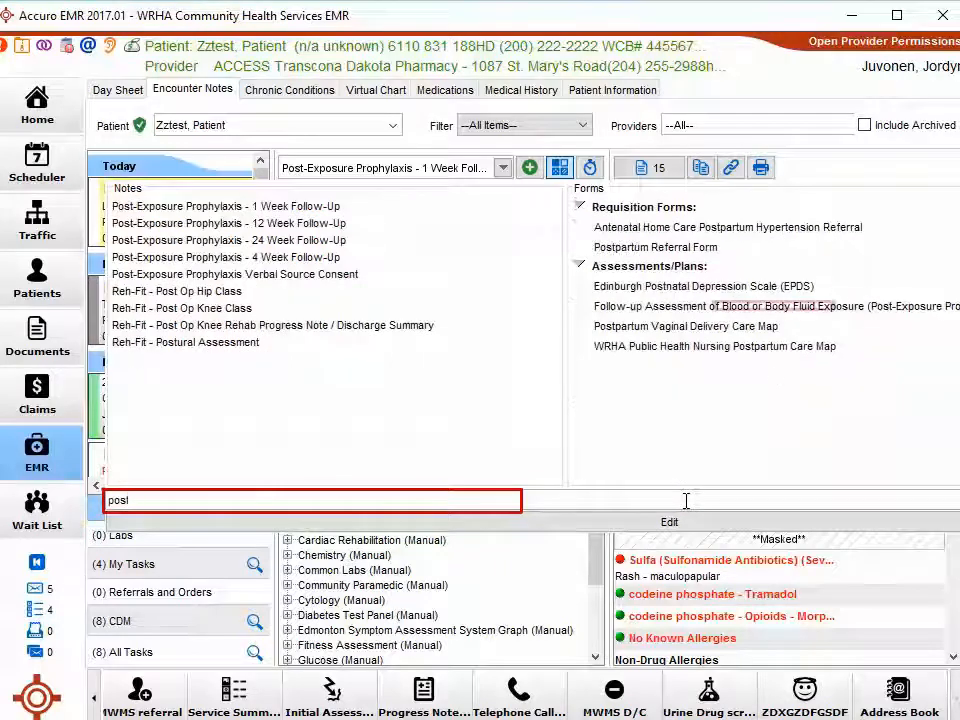
{"action": "left_click", "coordinate": [741, 292]}
{"action": "left_click", "coordinate": [700, 326]}
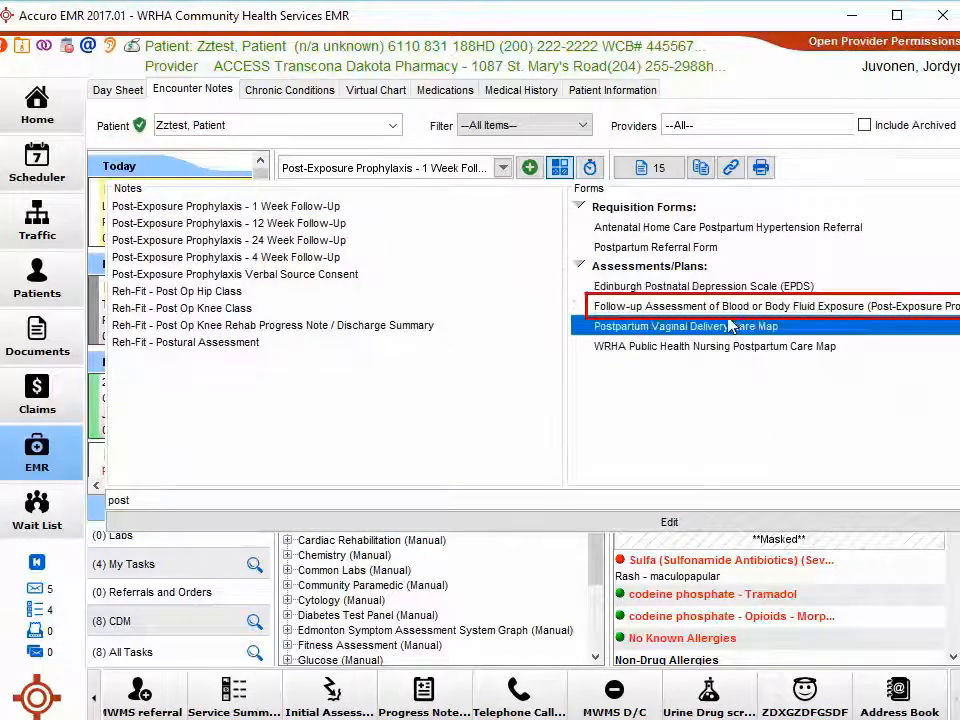
{"action": "left_click", "coordinate": [696, 310]}
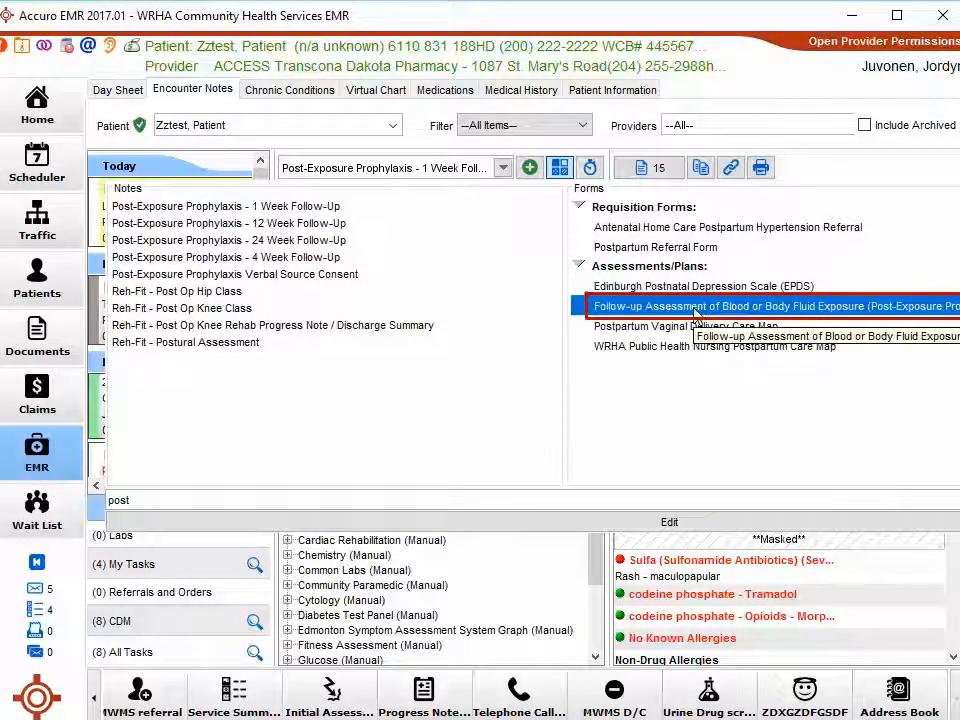
{"action": "double_click", "coordinate": [696, 310]}
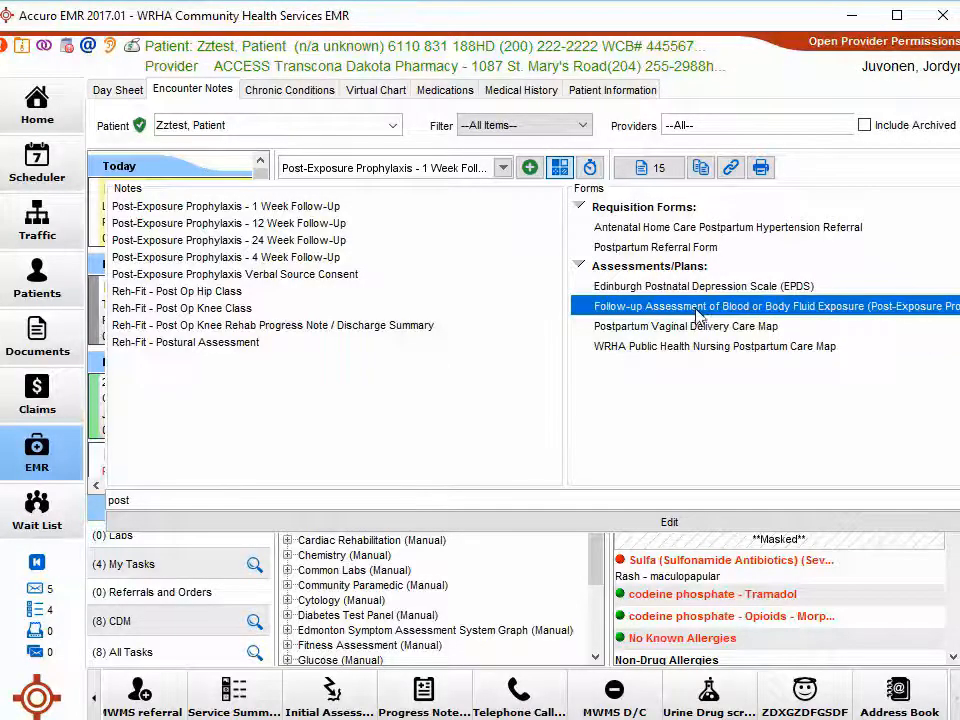
Review the follow-up assessment form's HIV results and transmission risk sections, and accept the form.
{"action": "left_click_drag", "start_coordinate": [745, 20], "coordinate": [681, 27]}
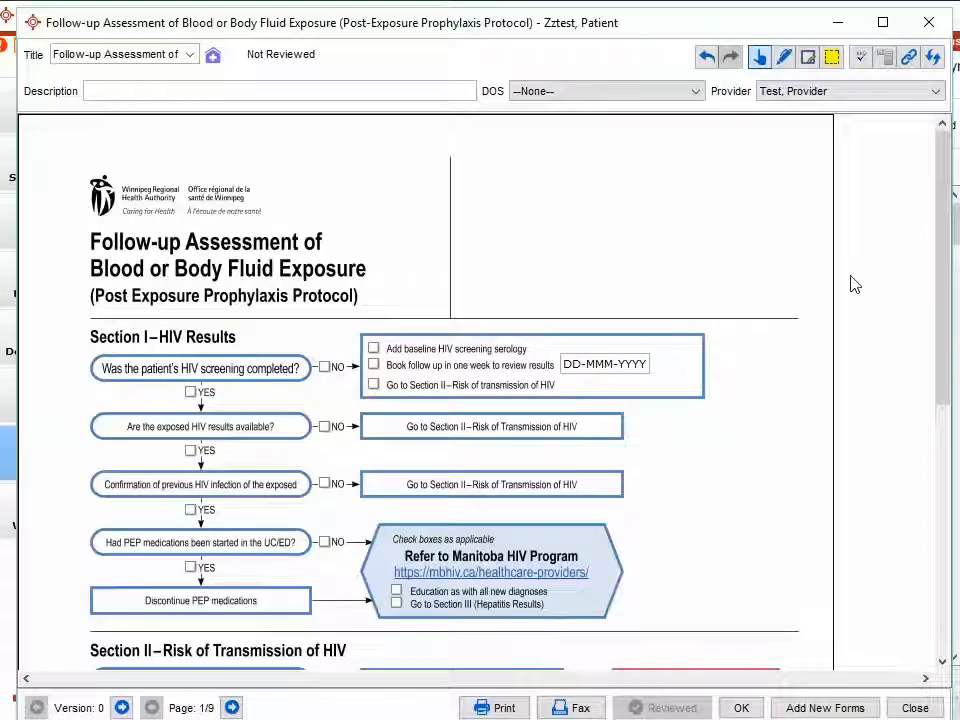
{"action": "scroll", "coordinate": [873, 315], "scroll_direction": "down", "scroll_amount": 3}
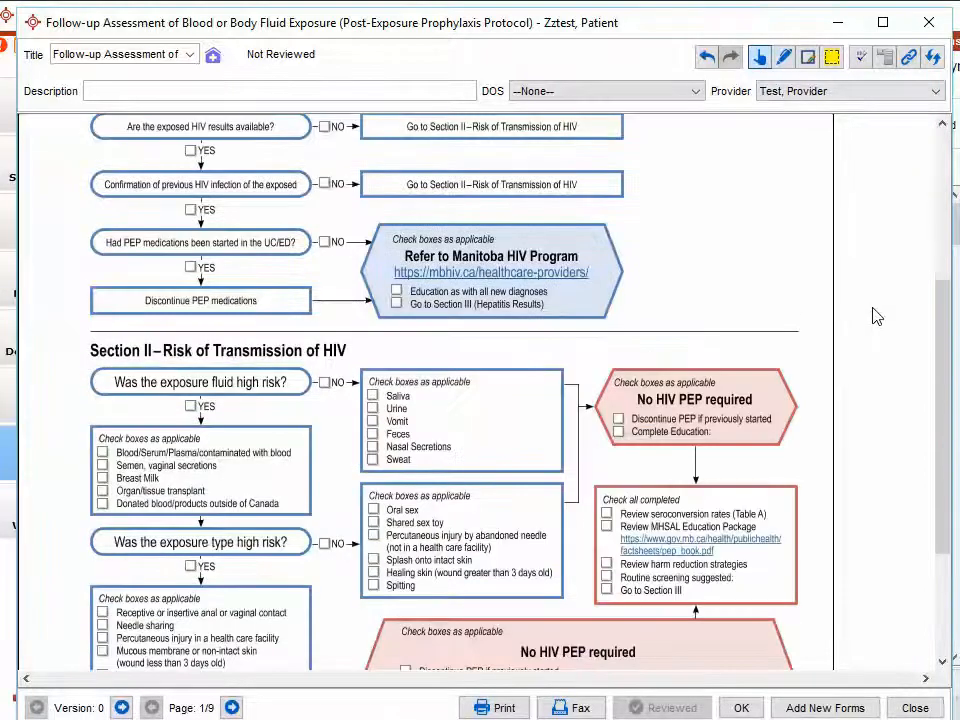
{"action": "scroll", "coordinate": [874, 316], "scroll_direction": "down", "scroll_amount": 2}
{"action": "scroll", "coordinate": [735, 480], "scroll_direction": "up", "scroll_amount": 5}
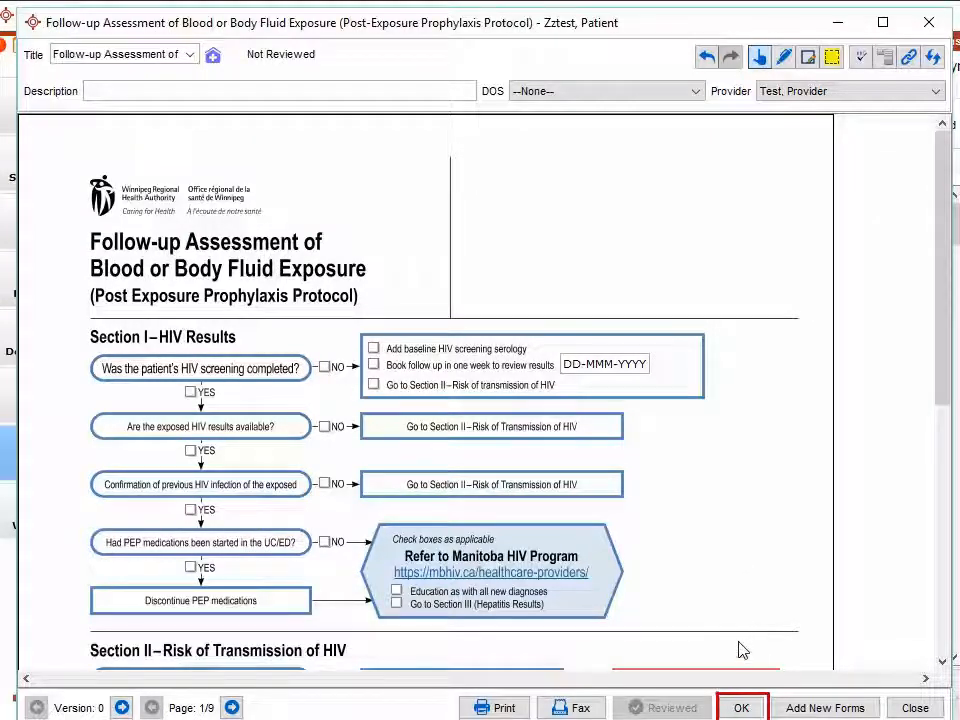
{"action": "left_click", "coordinate": [741, 708]}
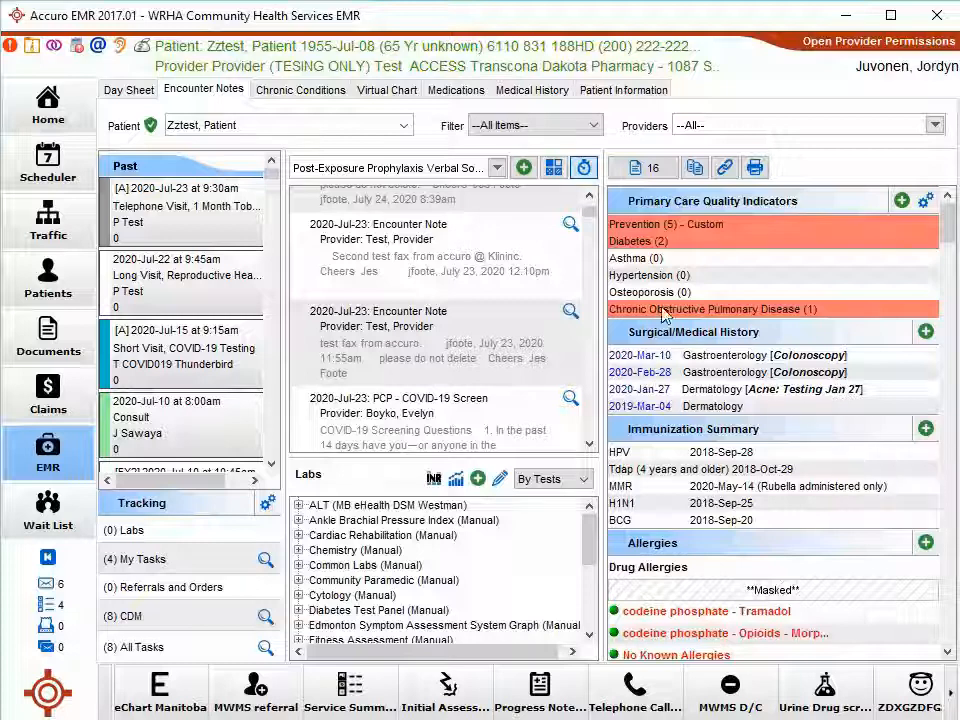
Search the note templates for "conse" and open a Post-Exposure Prophylaxis Verbal Source Consent note.
{"action": "left_click", "coordinate": [497, 169]}
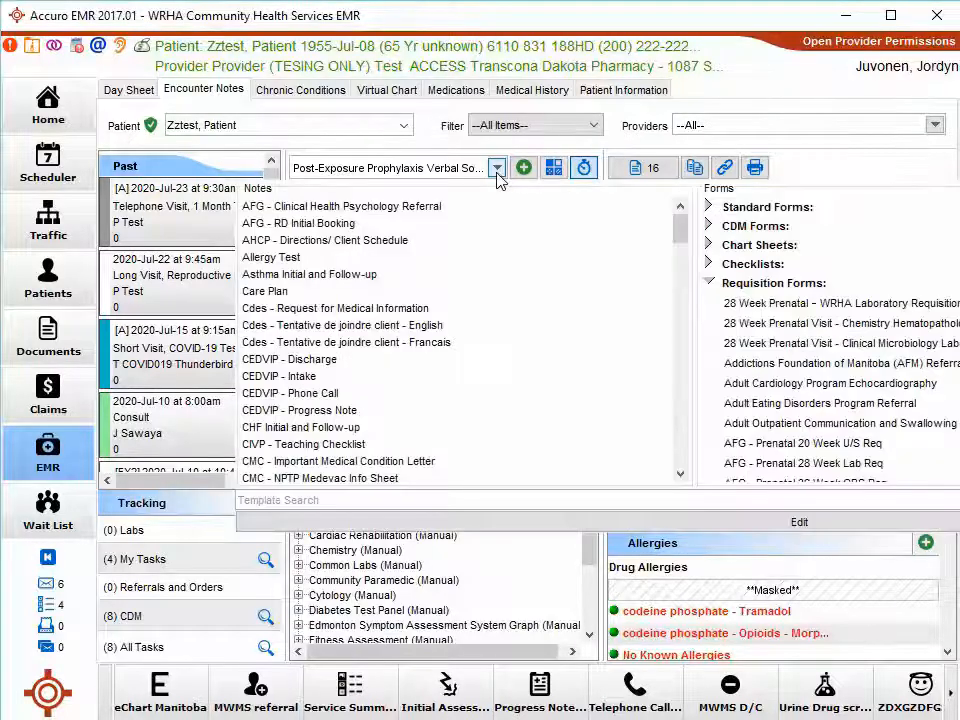
{"action": "left_click", "coordinate": [398, 500]}
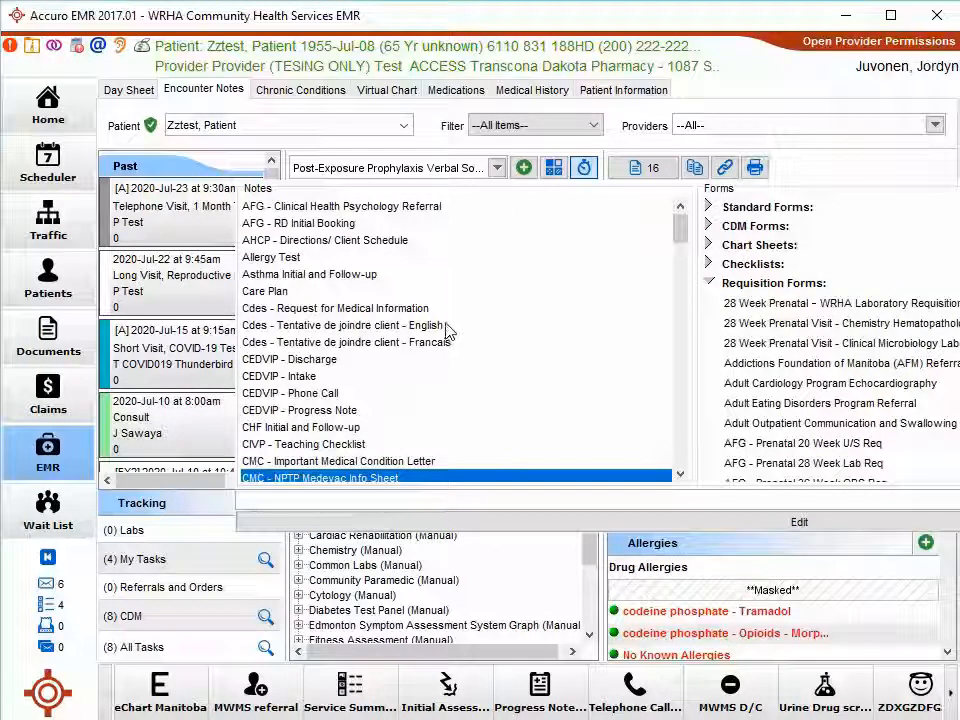
{"action": "type", "text": "conse"}
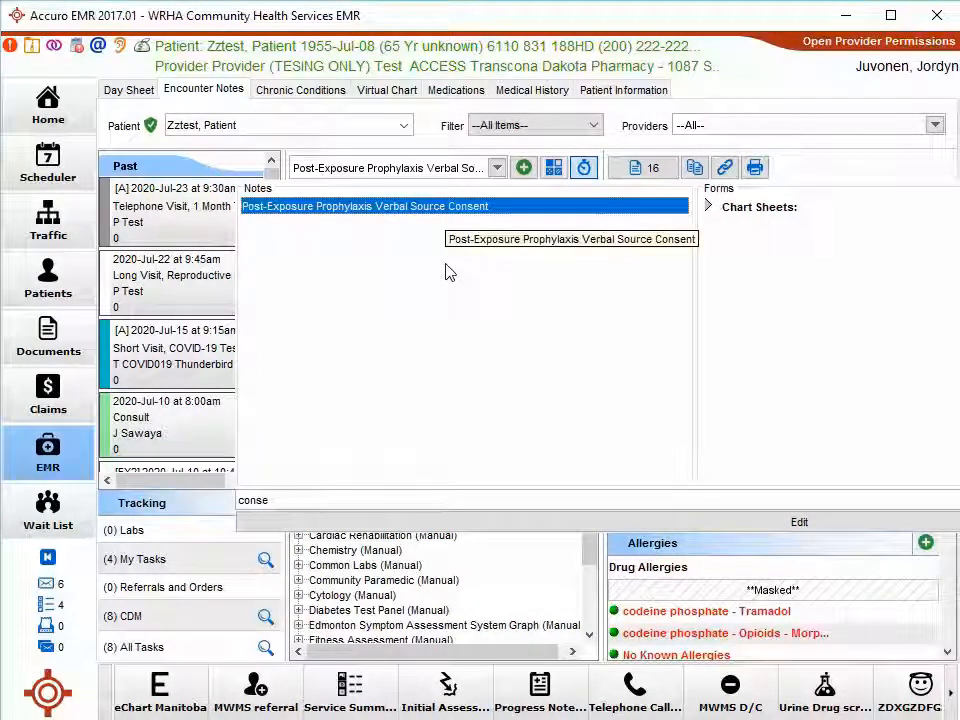
{"action": "double_click", "coordinate": [450, 207]}
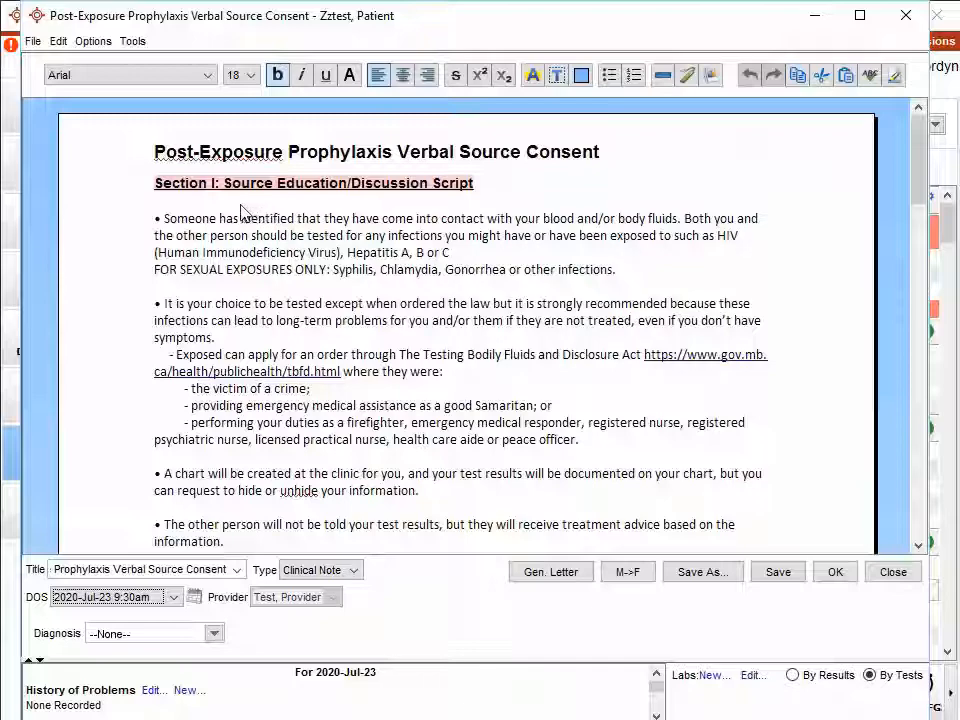
In Section II, highlight Yes for ability to consent, Yes with appointment set for testing, and Yes via Language Access Interpretive Services for chart linking.
{"action": "scroll", "coordinate": [225, 212], "scroll_direction": "down", "scroll_amount": 3}
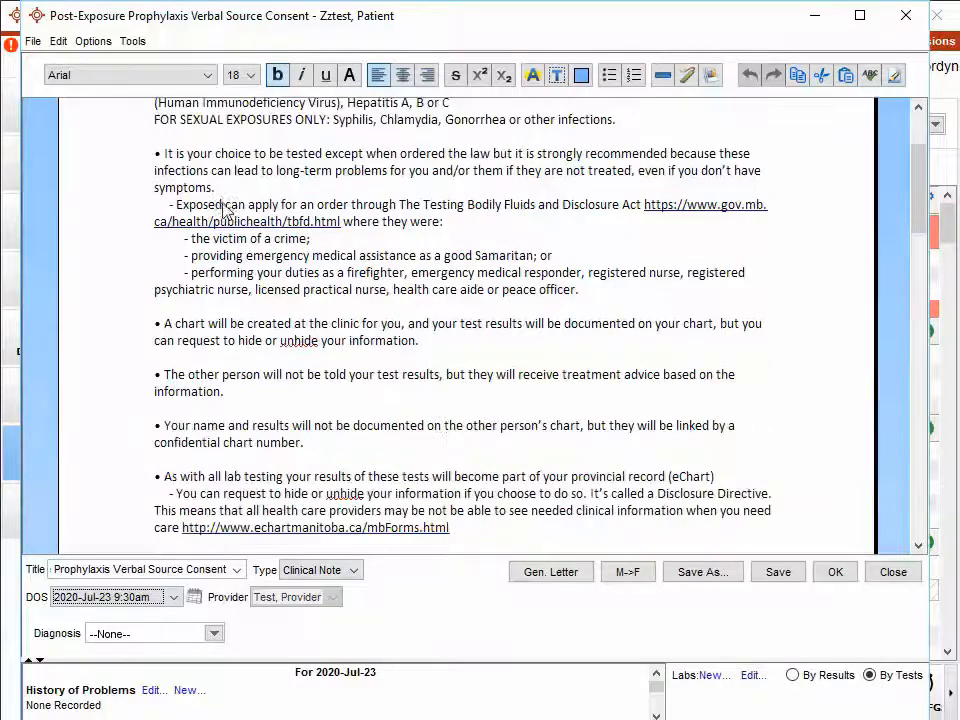
{"action": "scroll", "coordinate": [222, 208], "scroll_direction": "down", "scroll_amount": 9}
{"action": "scroll", "coordinate": [212, 208], "scroll_direction": "up", "scroll_amount": 3}
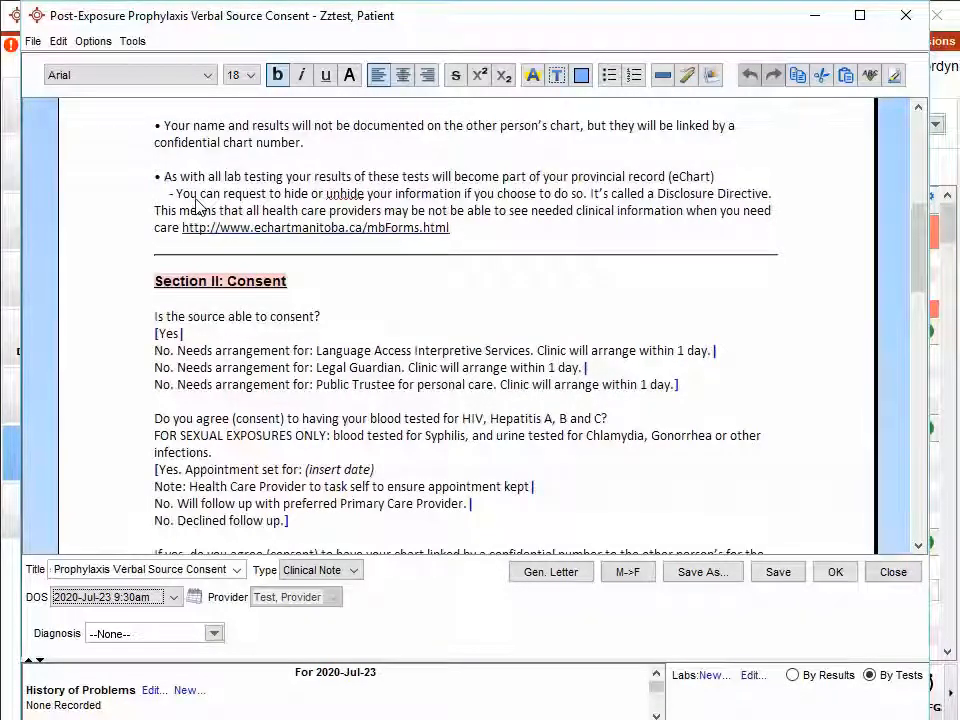
{"action": "scroll", "coordinate": [191, 205], "scroll_direction": "down", "scroll_amount": 3}
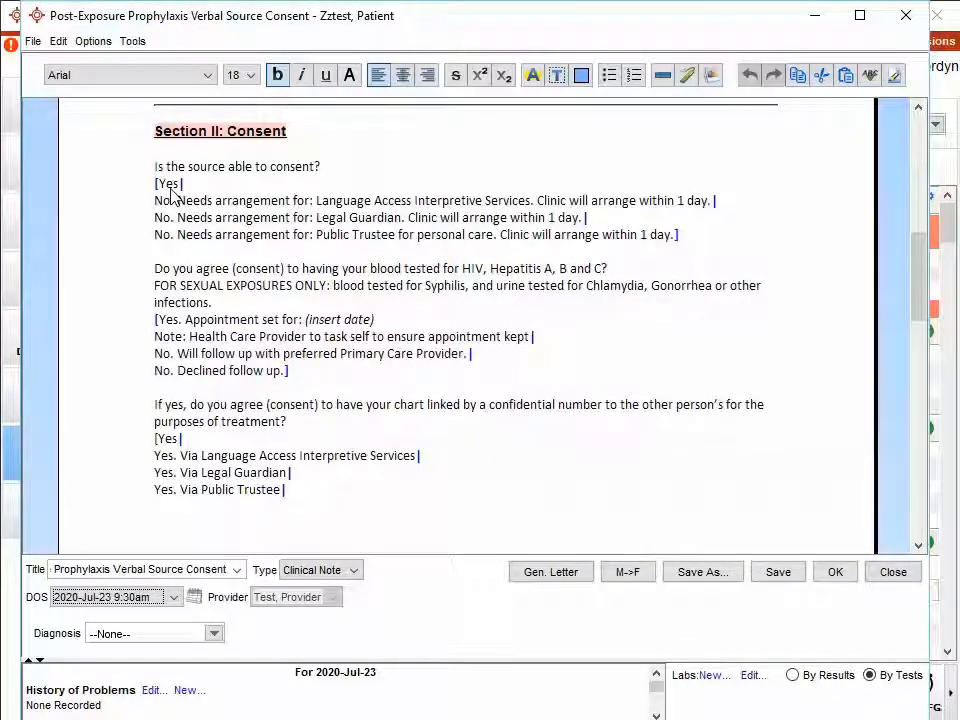
{"action": "double_click", "coordinate": [168, 184]}
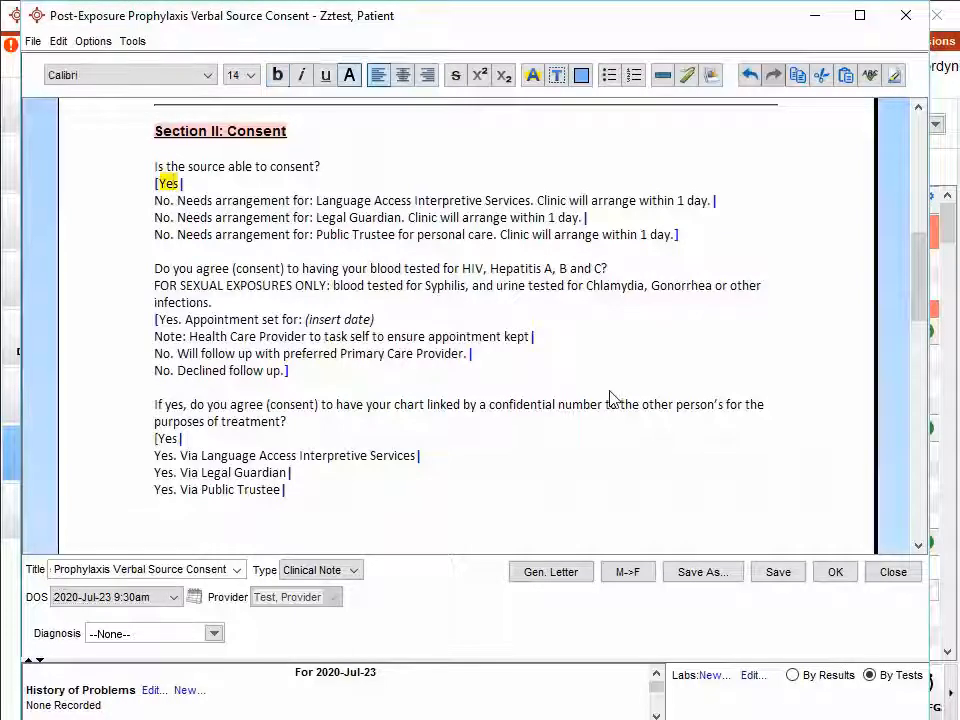
{"action": "left_click", "coordinate": [197, 330]}
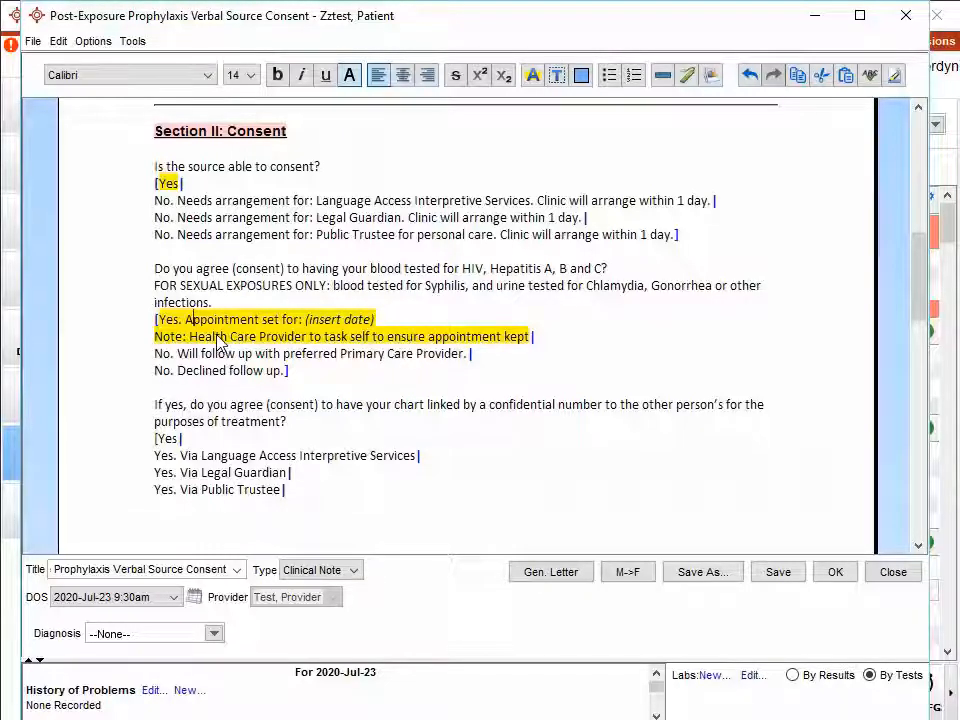
{"action": "left_click", "coordinate": [225, 455]}
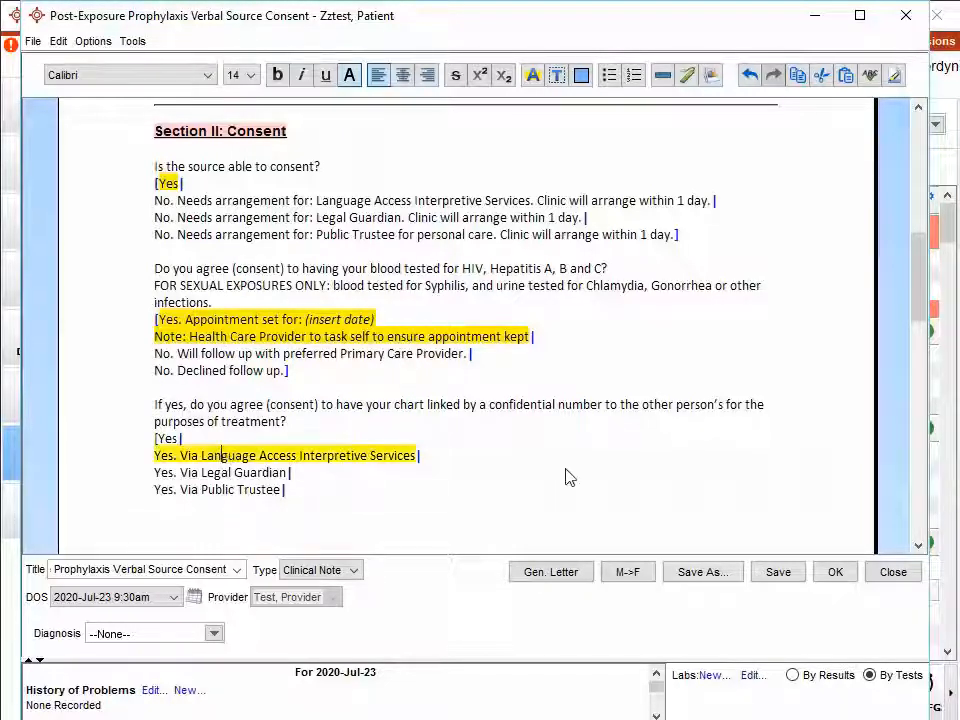
Highlight Yes for the understanding question and remove all unselected answer options from the consent note.
{"action": "scroll", "coordinate": [805, 273], "scroll_direction": "down", "scroll_amount": 5}
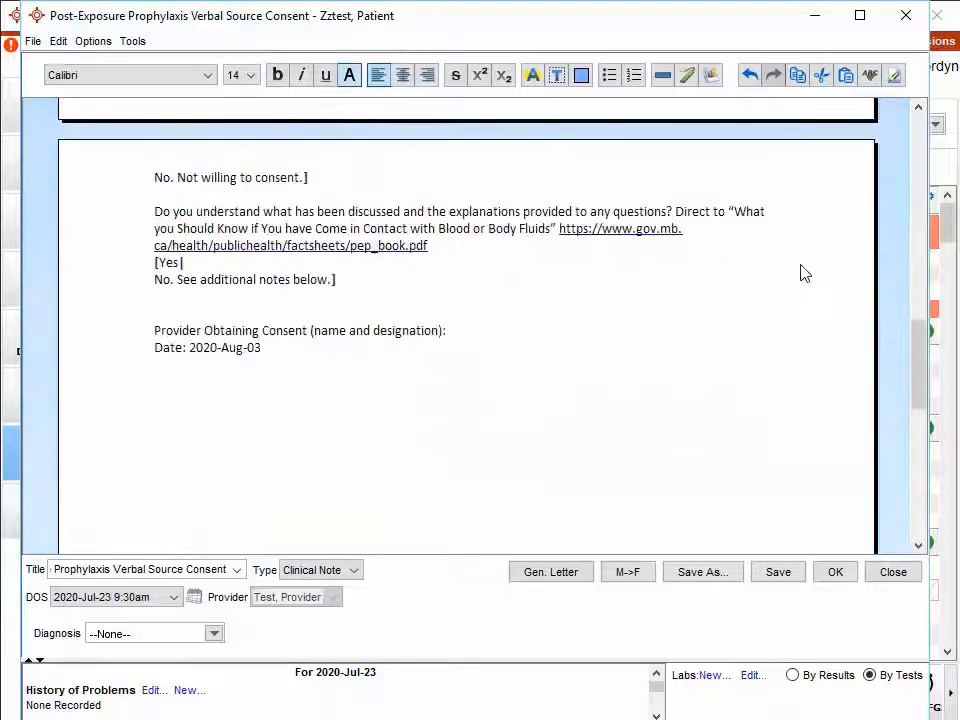
{"action": "scroll", "coordinate": [318, 262], "scroll_direction": "up", "scroll_amount": 3}
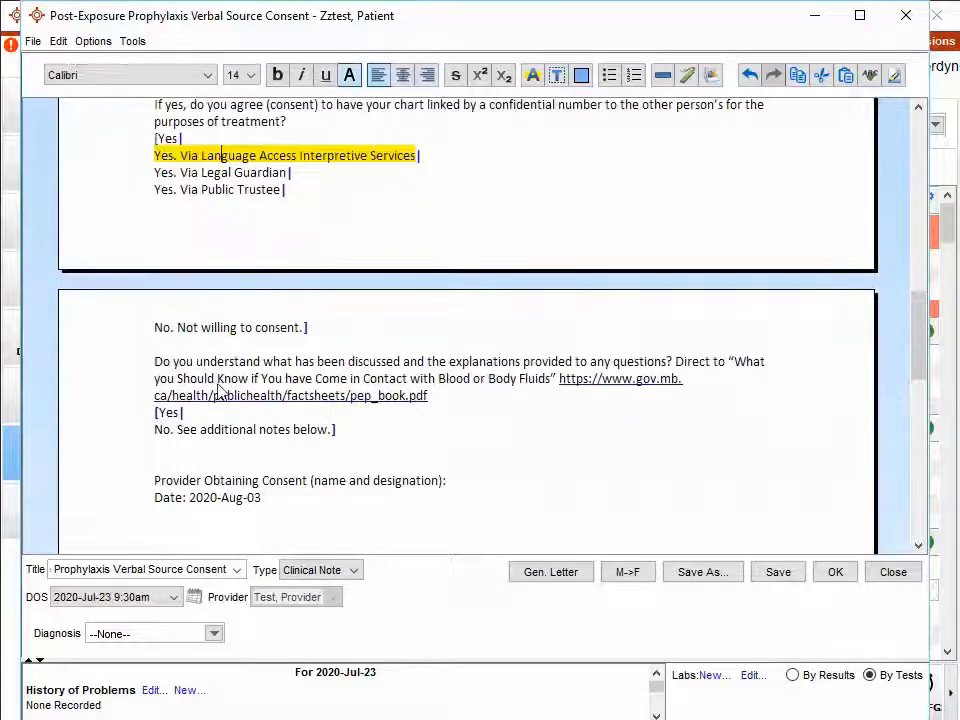
{"action": "left_click", "coordinate": [168, 415]}
{"action": "scroll", "coordinate": [833, 341], "scroll_direction": "up", "scroll_amount": 6}
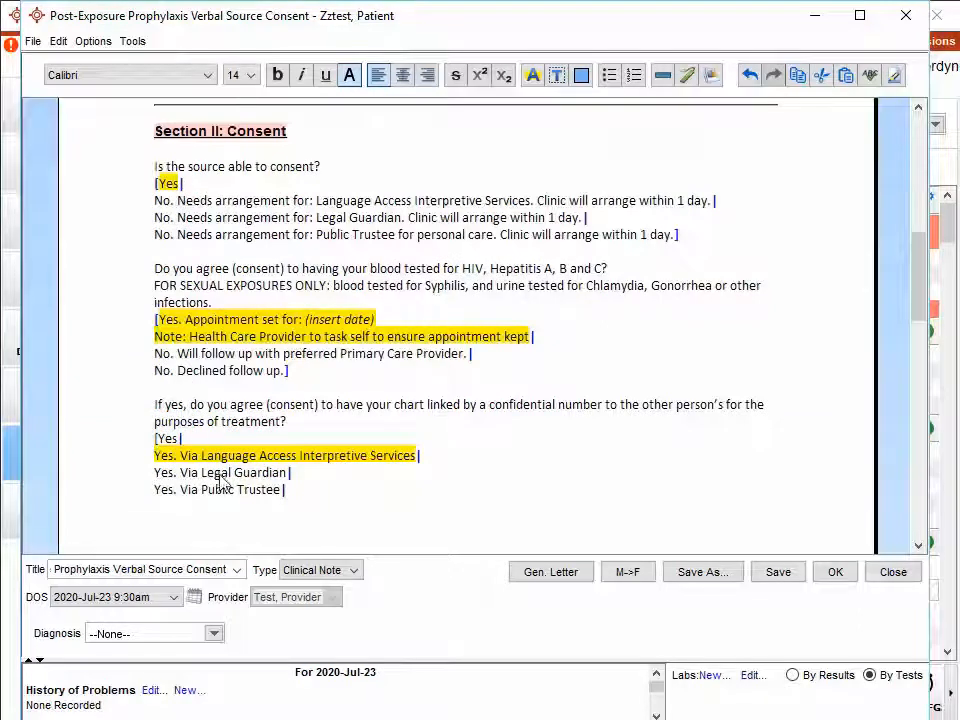
{"action": "left_click", "coordinate": [896, 80]}
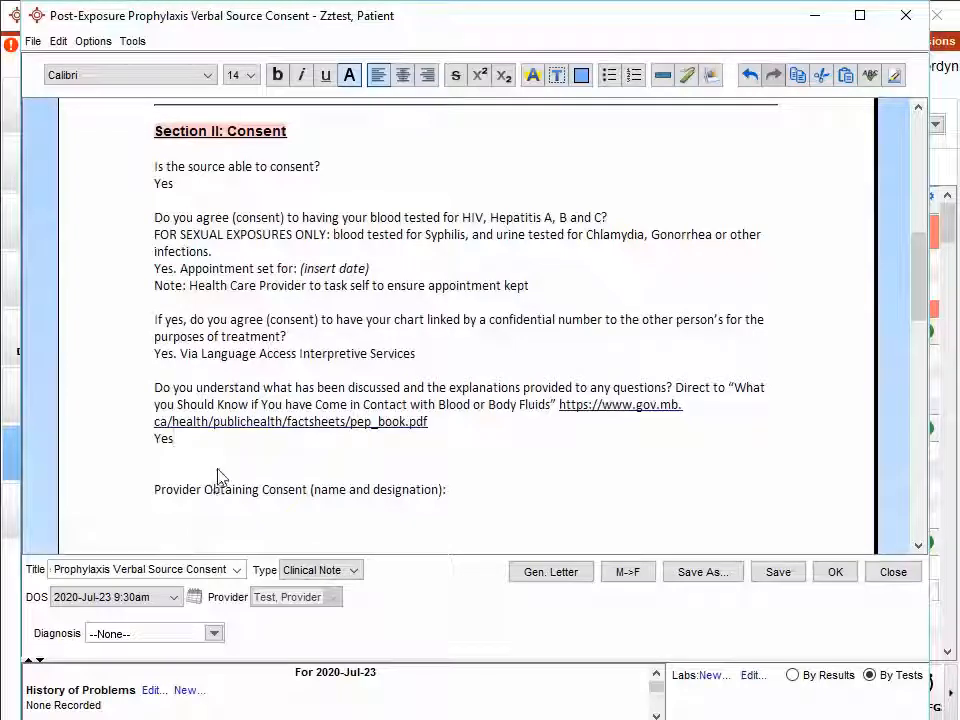
Undo the removal of unselected options and the recent answer selections in the consent note.
{"action": "left_click", "coordinate": [92, 42]}
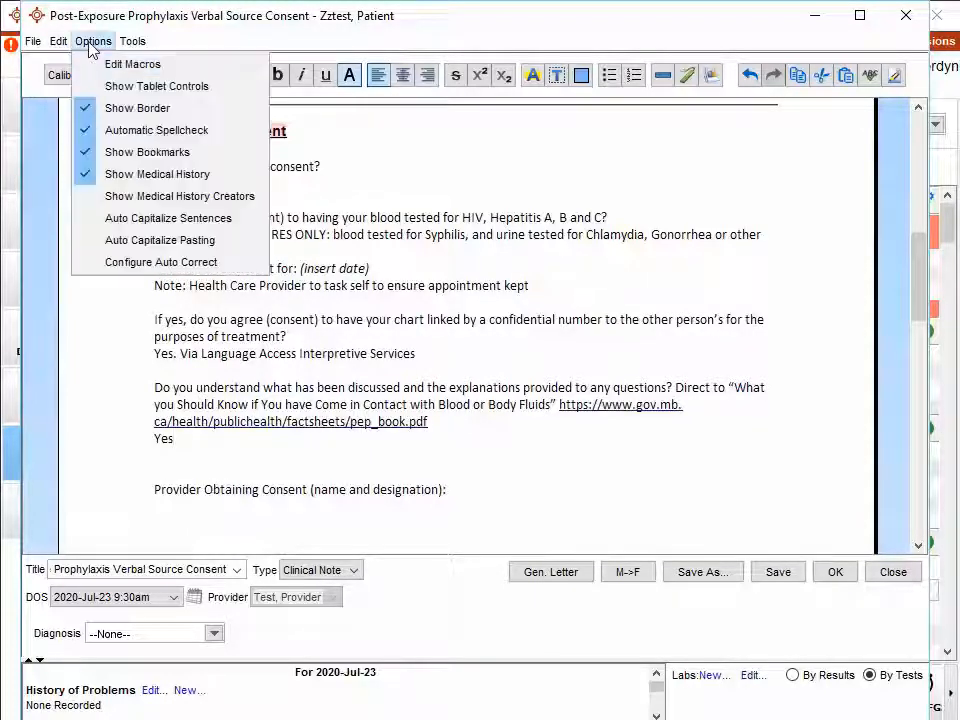
{"action": "mouse_move", "coordinate": [62, 47]}
{"action": "left_click", "coordinate": [90, 131]}
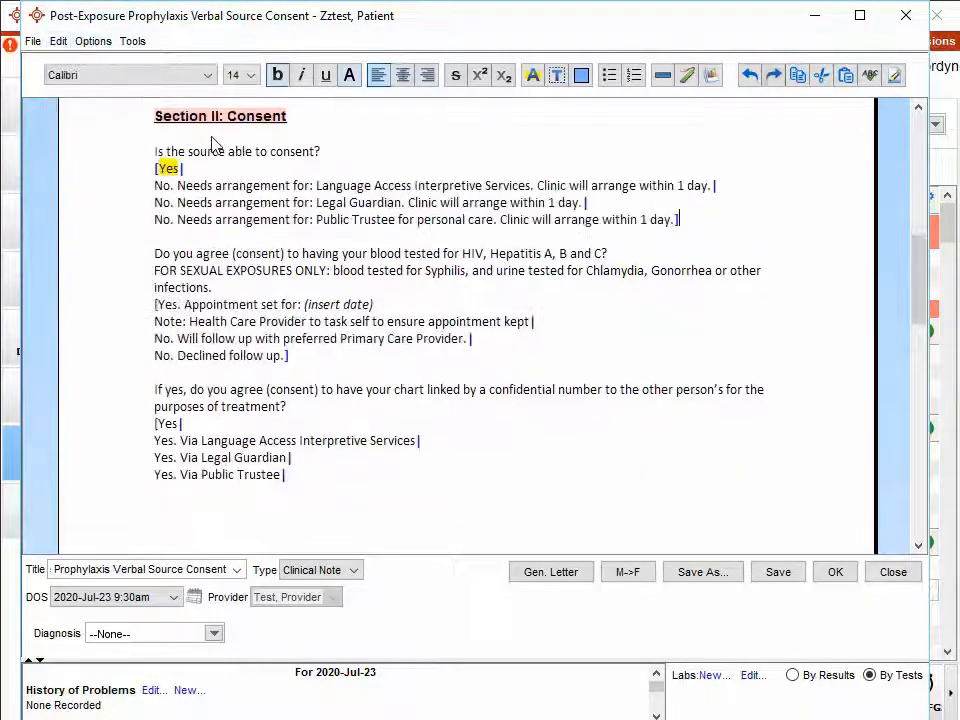
In Section II, keep Yes for ability to consent, Yes with appointment set for testing, and No for chart linking, and save the consent note.
{"action": "left_click", "coordinate": [168, 169]}
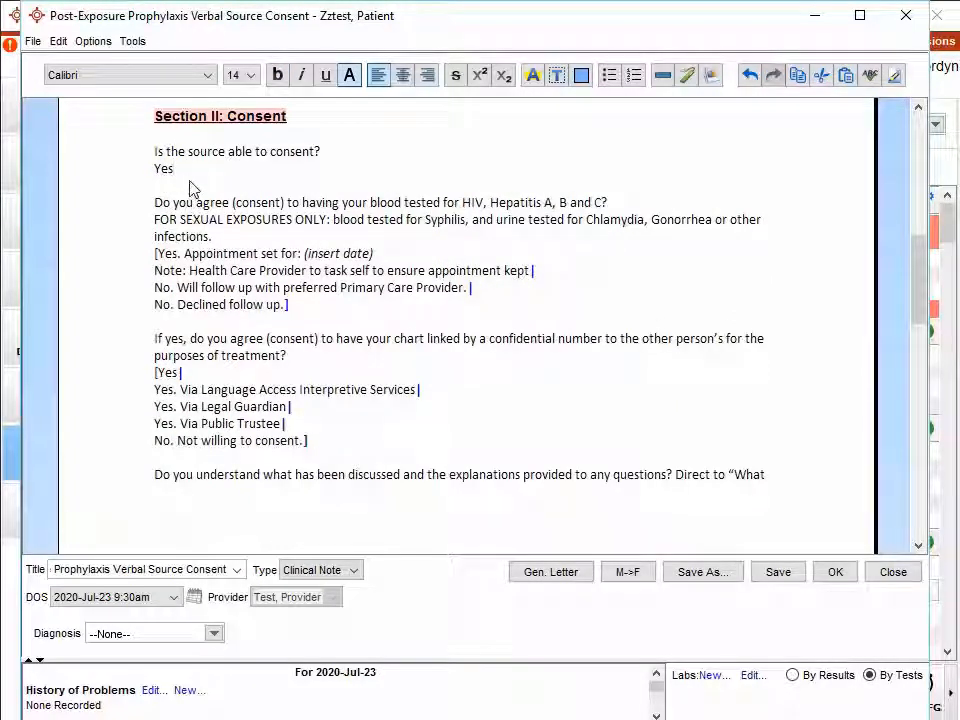
{"action": "left_click", "coordinate": [226, 272]}
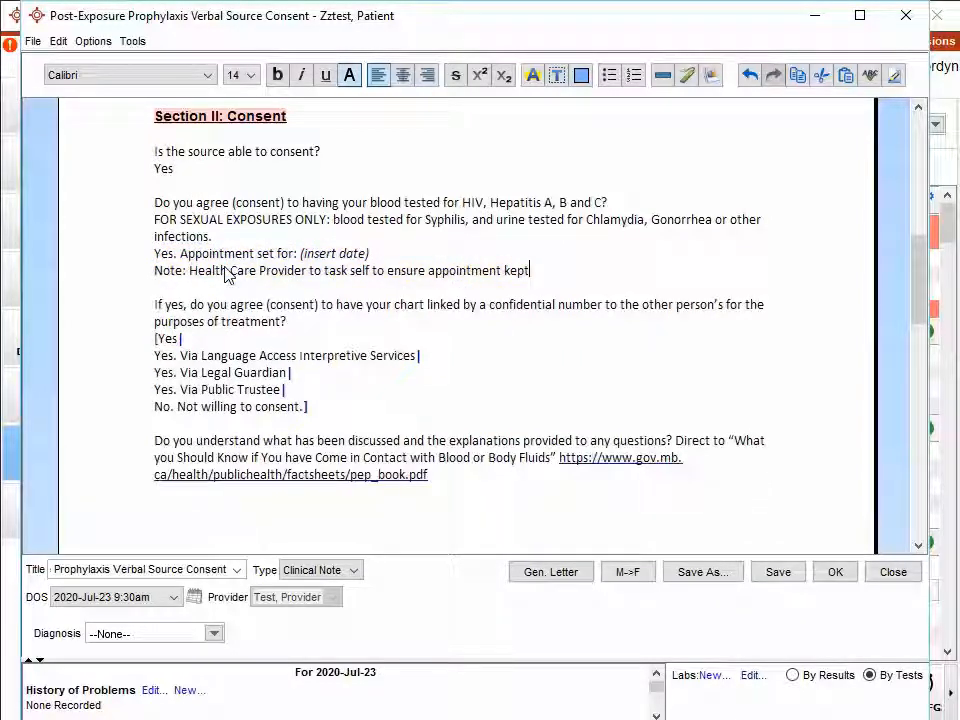
{"action": "left_click", "coordinate": [263, 407]}
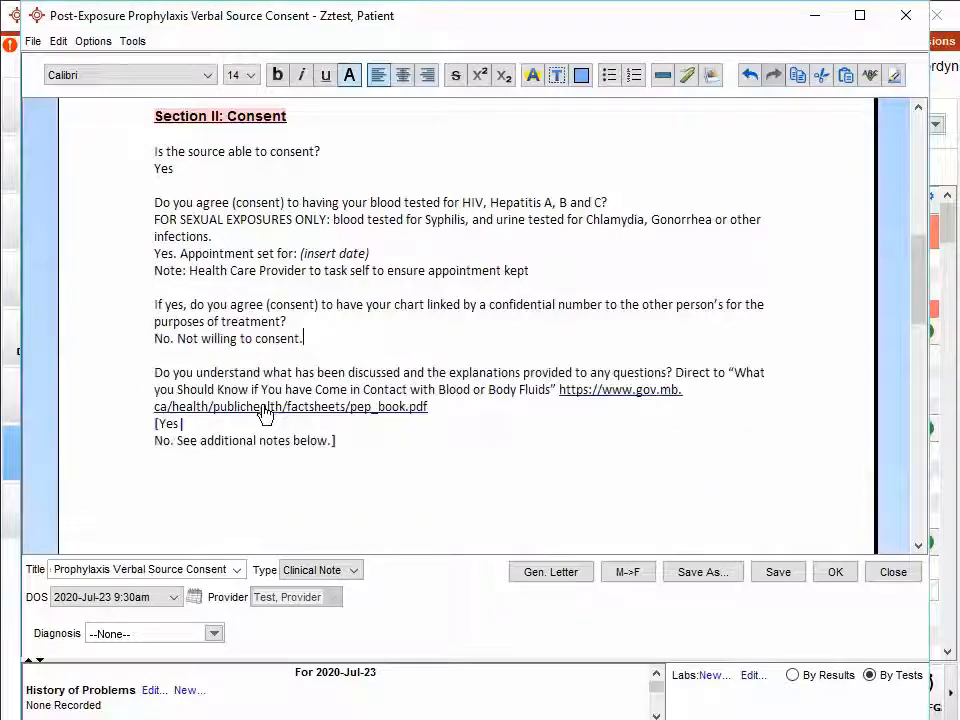
{"action": "scroll", "coordinate": [621, 451], "scroll_direction": "down", "scroll_amount": 5}
{"action": "scroll", "coordinate": [621, 451], "scroll_direction": "up", "scroll_amount": 10}
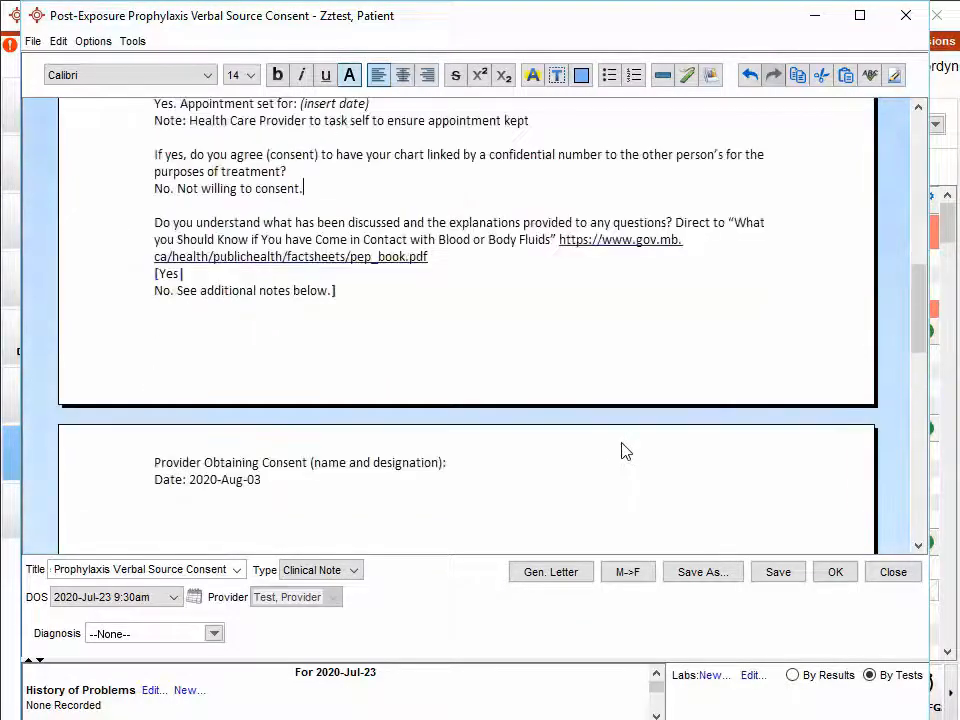
{"action": "scroll", "coordinate": [621, 451], "scroll_direction": "down", "scroll_amount": 8}
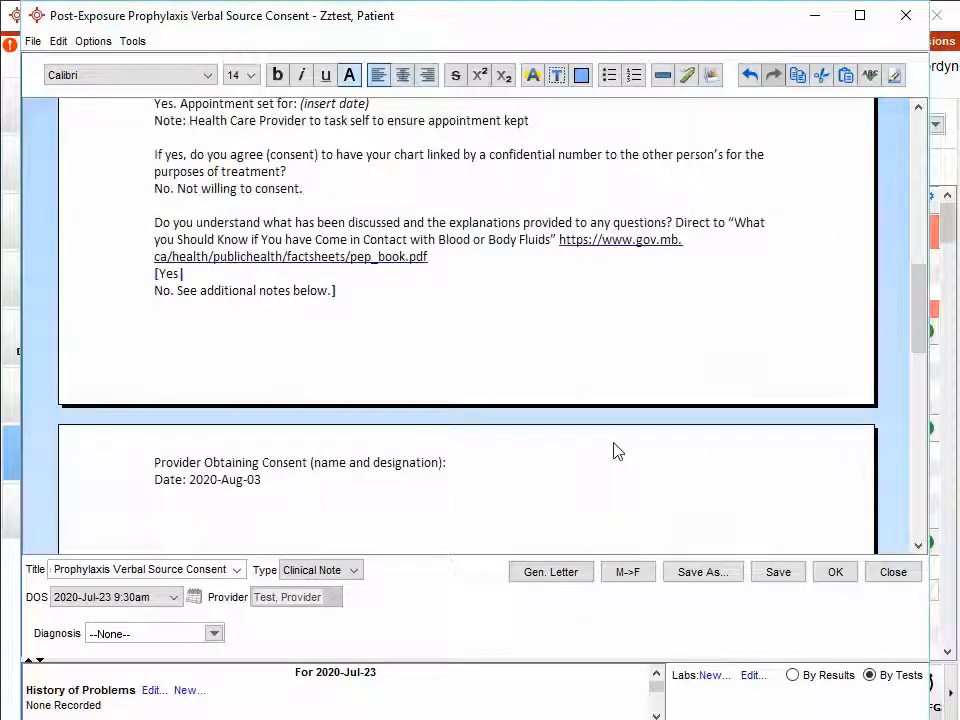
{"action": "left_click", "coordinate": [803, 581]}
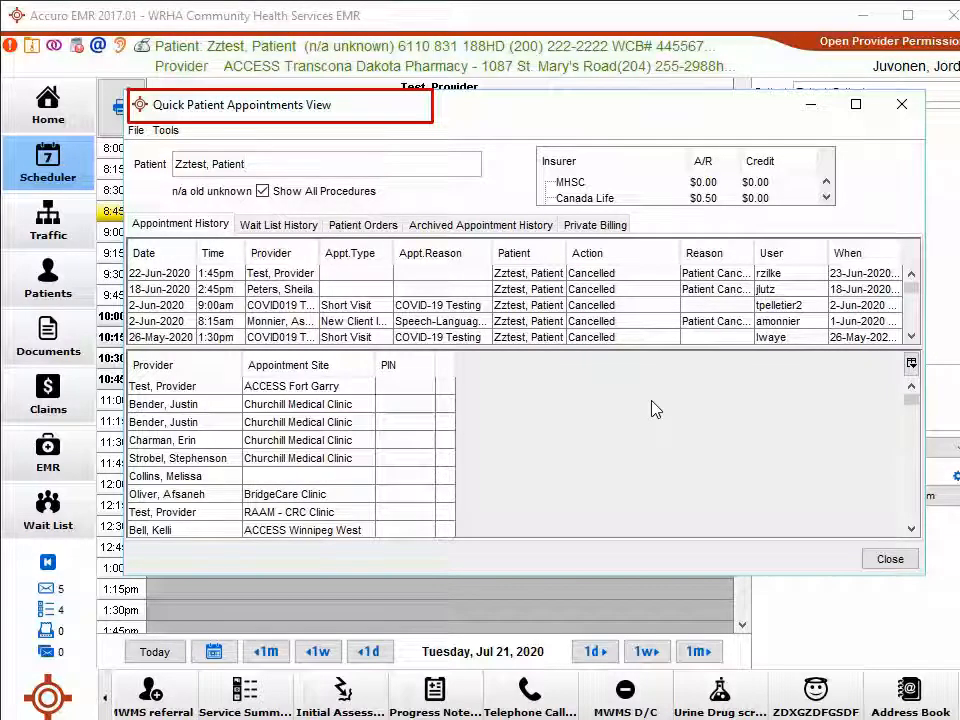
Try to print the patient's schedule with future appointments included, and close the print dialogs.
{"action": "left_click", "coordinate": [135, 130]}
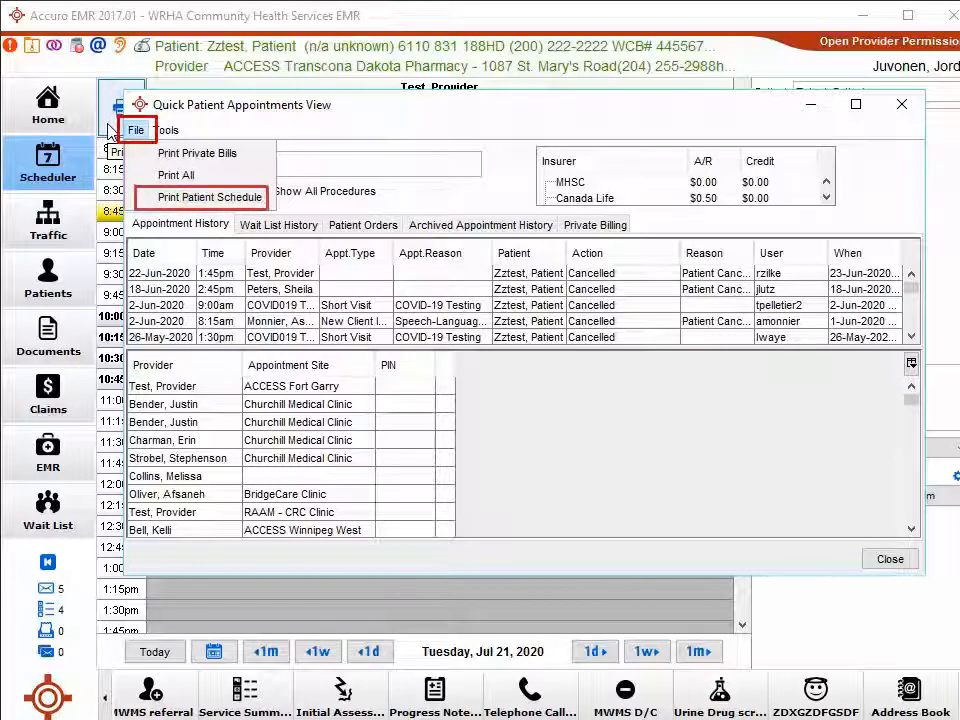
{"action": "left_click", "coordinate": [259, 204]}
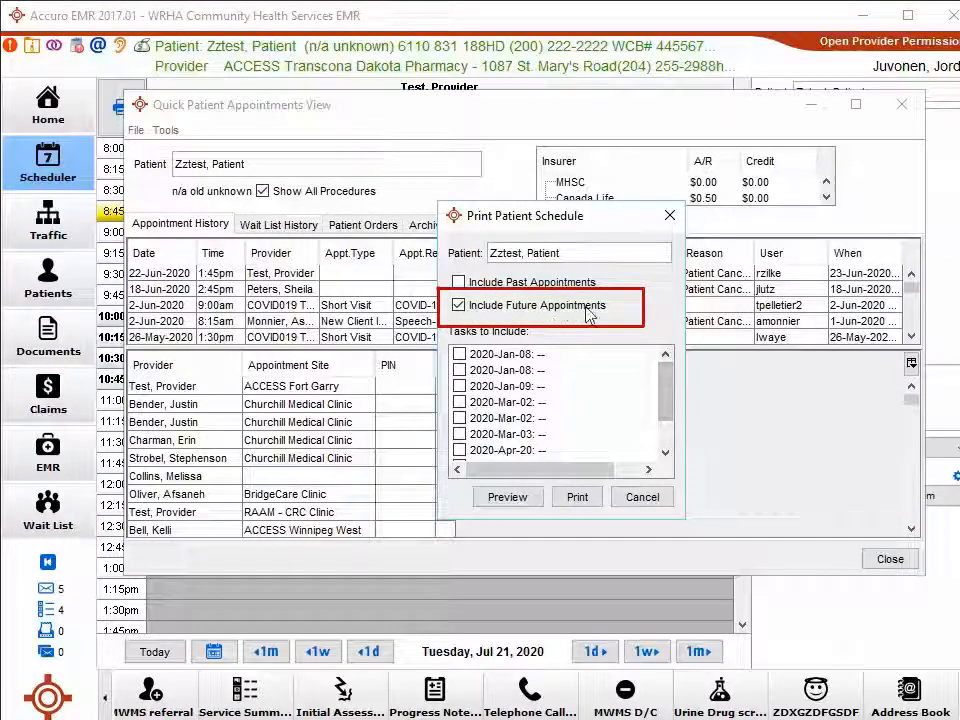
{"action": "left_click", "coordinate": [580, 499]}
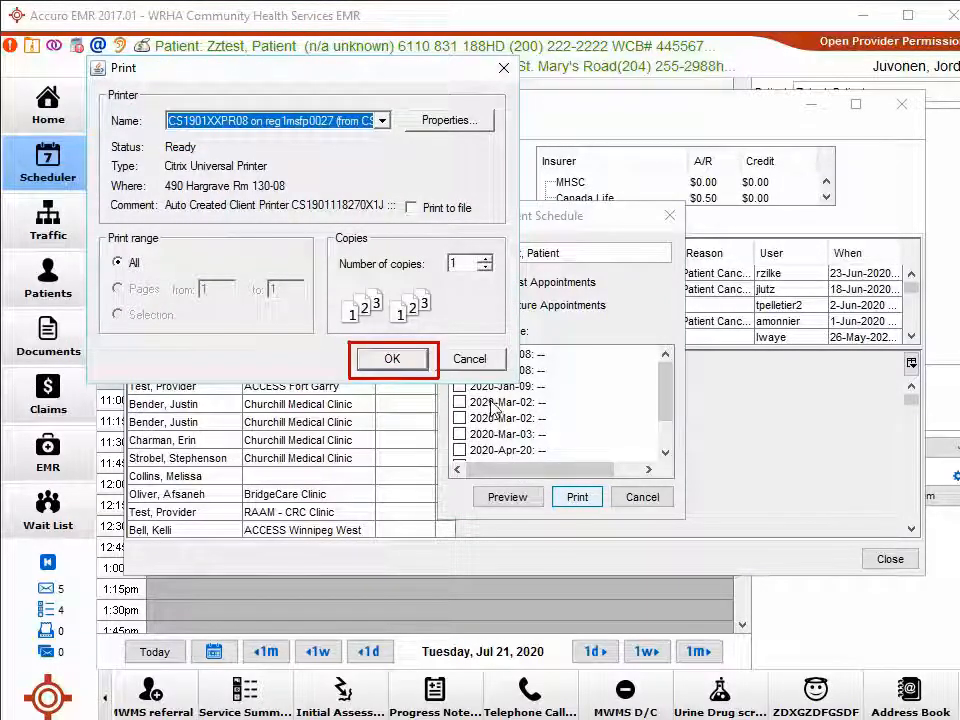
{"action": "left_click", "coordinate": [490, 361]}
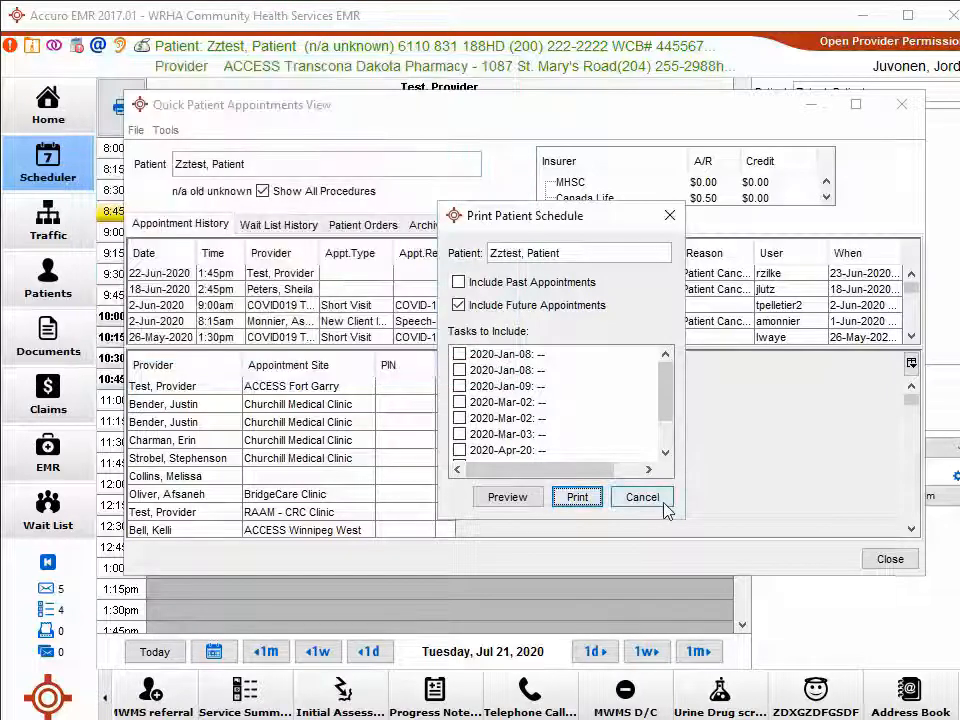
{"action": "left_click", "coordinate": [664, 502]}
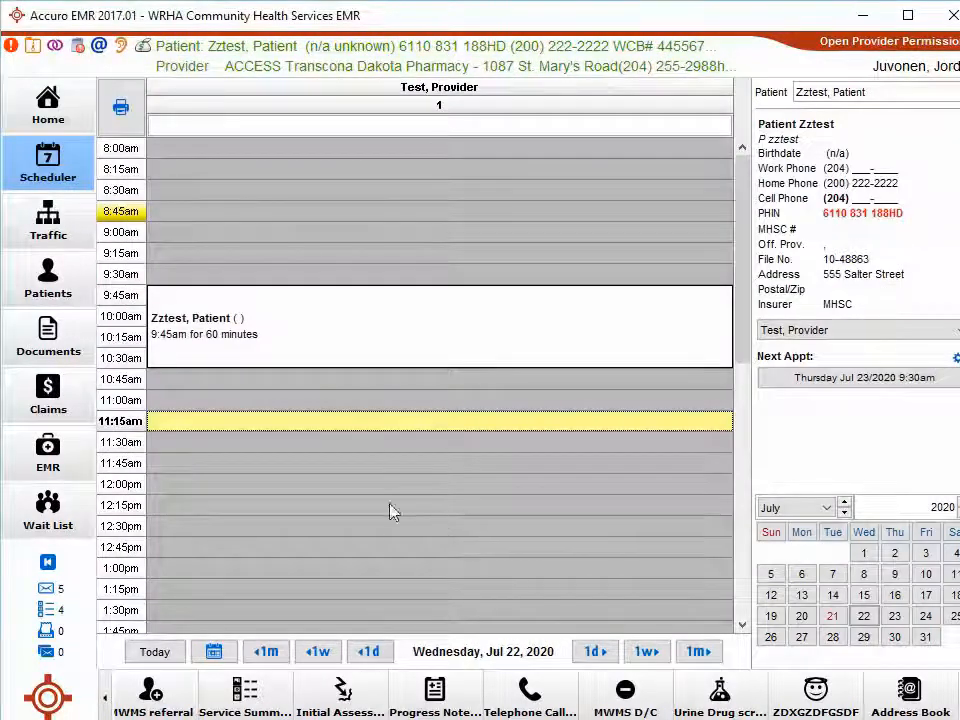
Mark the patient's 9:45am appointment on Wednesday, Jul 22, 2020 as Arrived.
{"action": "left_click", "coordinate": [232, 341]}
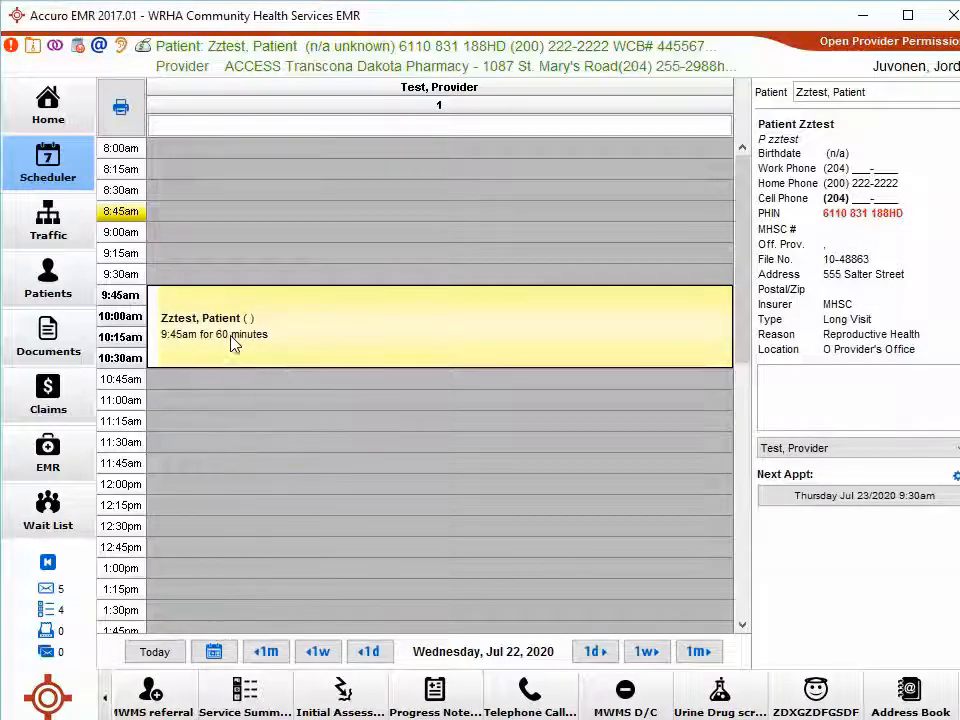
{"action": "right_click", "coordinate": [232, 340]}
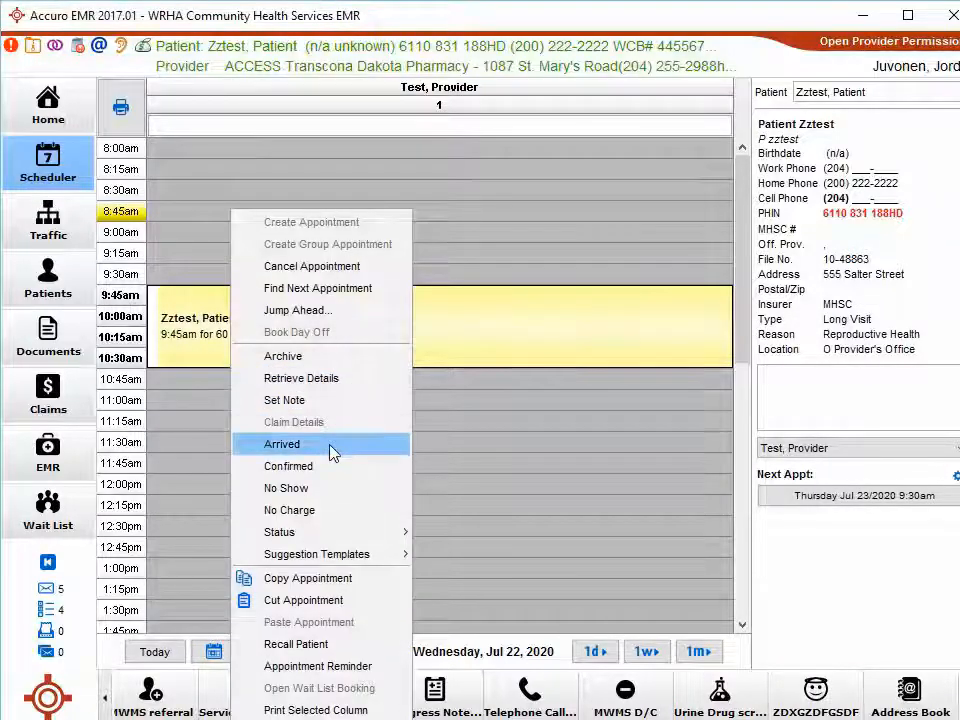
{"action": "left_click", "coordinate": [332, 446]}
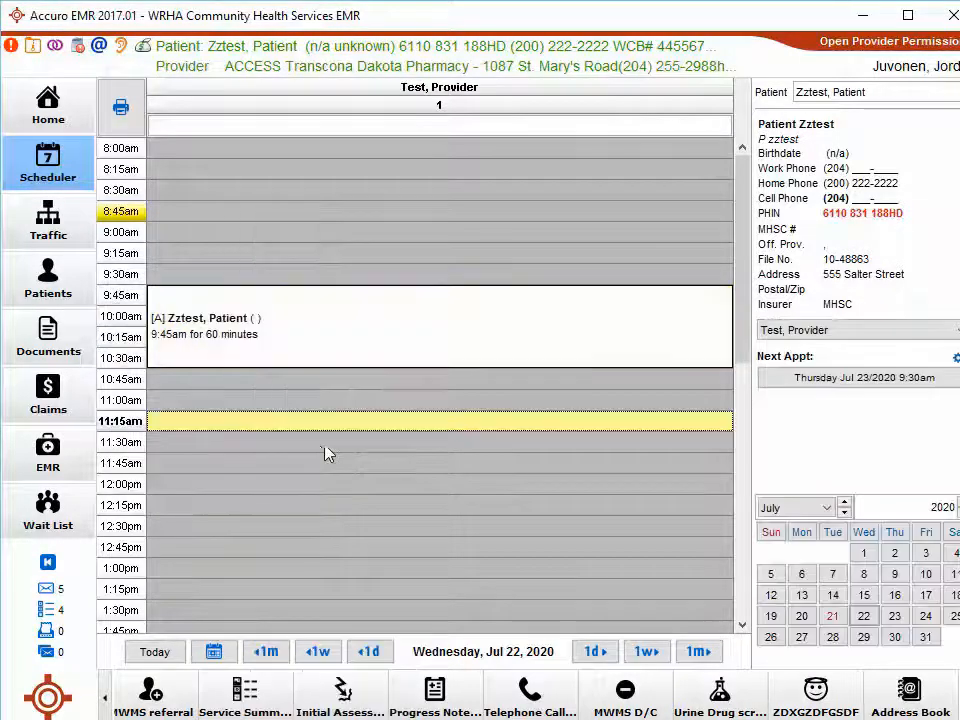
In the patient's encounter notes, search the templates for "post" and open a Post-Exposure Prophylaxis - 1 Week Follow-Up note.
{"action": "left_click", "coordinate": [66, 467]}
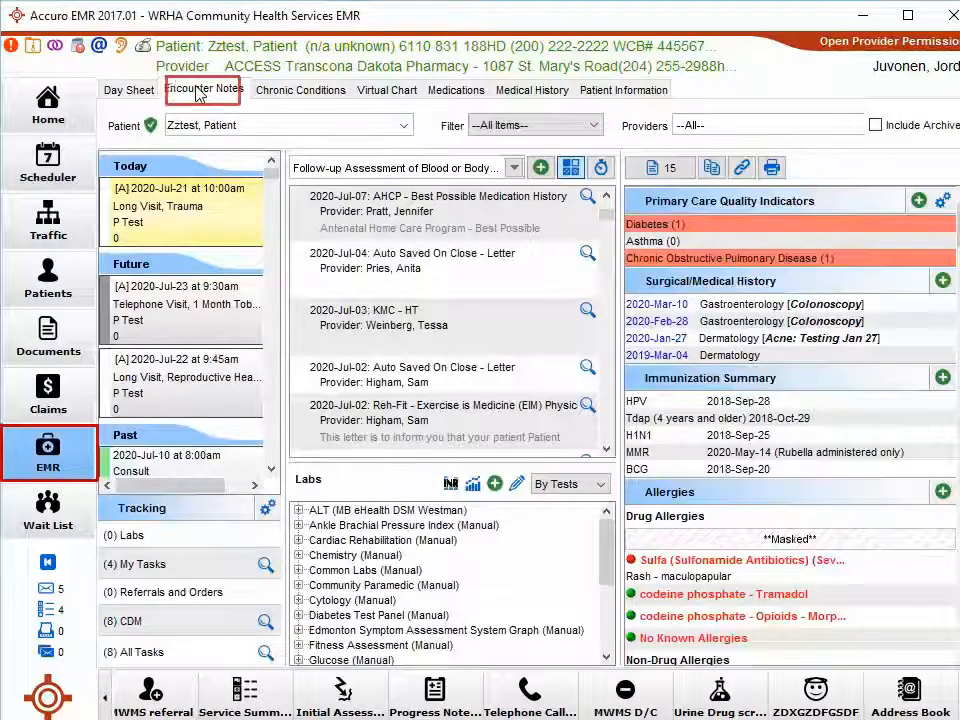
{"action": "left_click", "coordinate": [512, 170]}
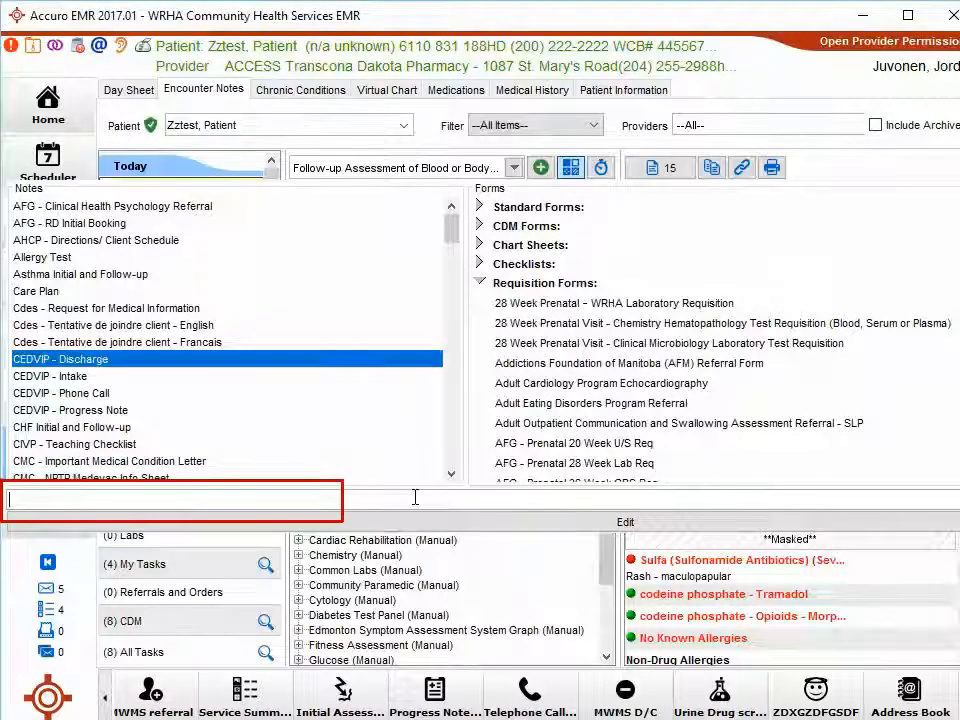
{"action": "type", "text": "post"}
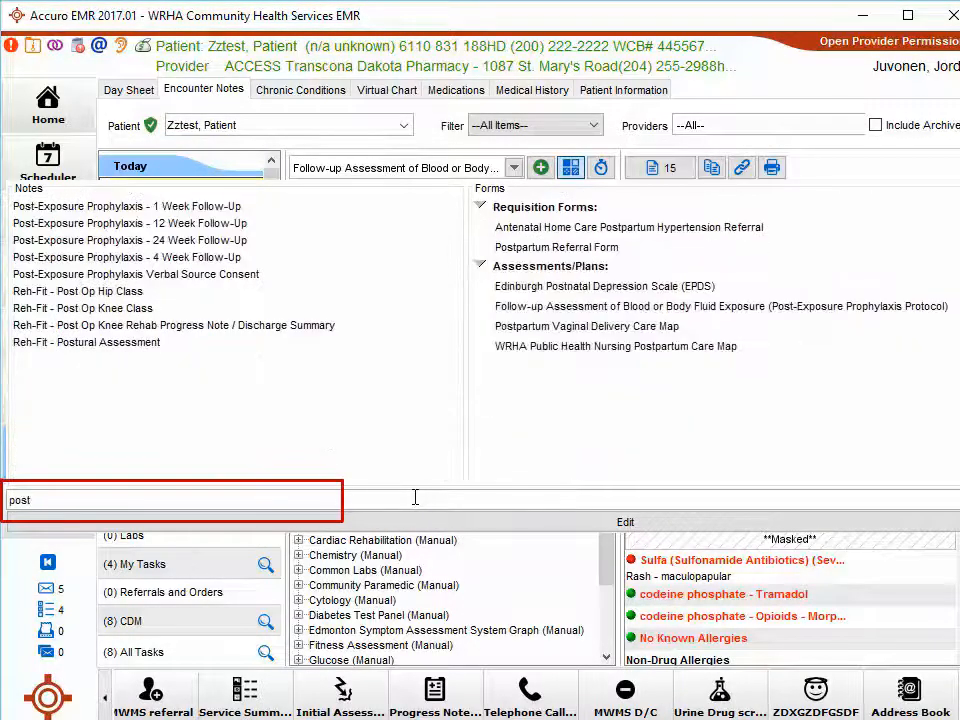
{"action": "left_click", "coordinate": [321, 207]}
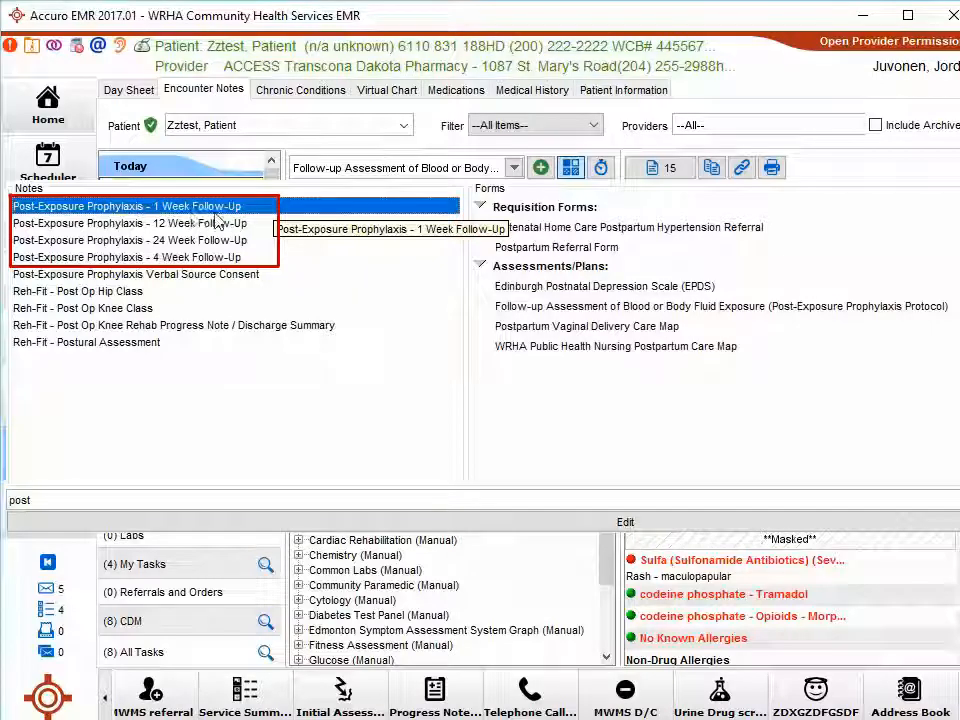
{"action": "left_click", "coordinate": [214, 258]}
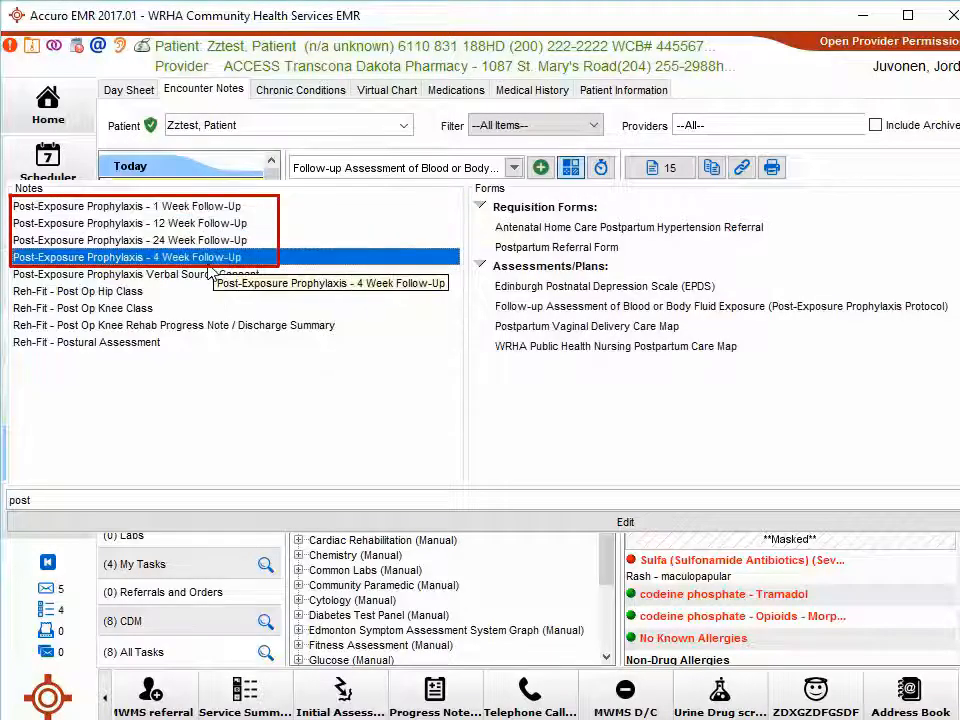
{"action": "left_click", "coordinate": [214, 241]}
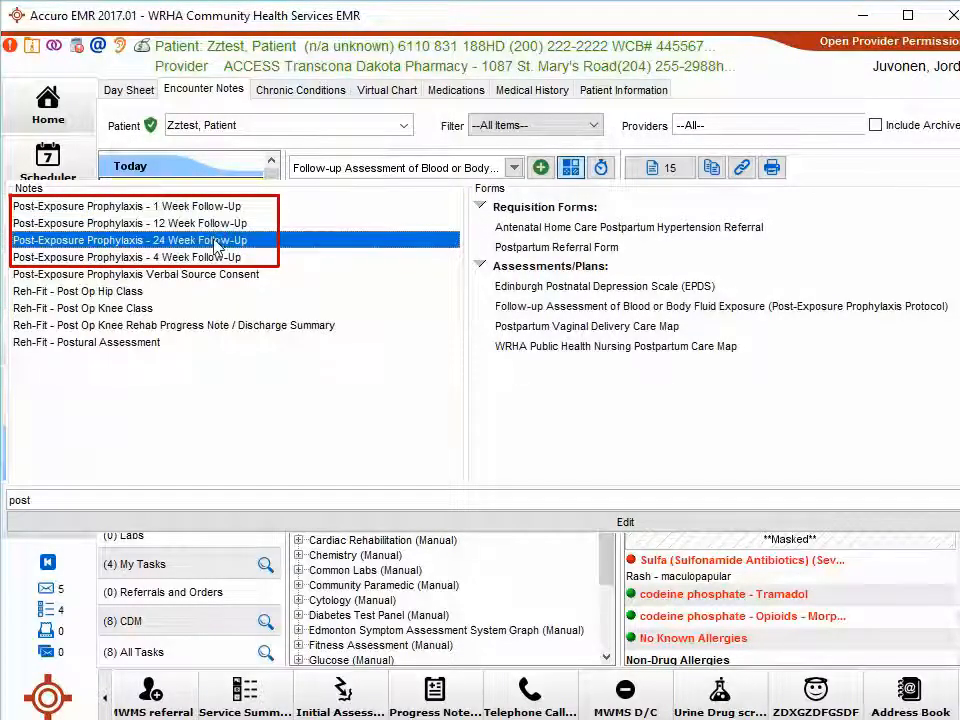
{"action": "left_click", "coordinate": [213, 207]}
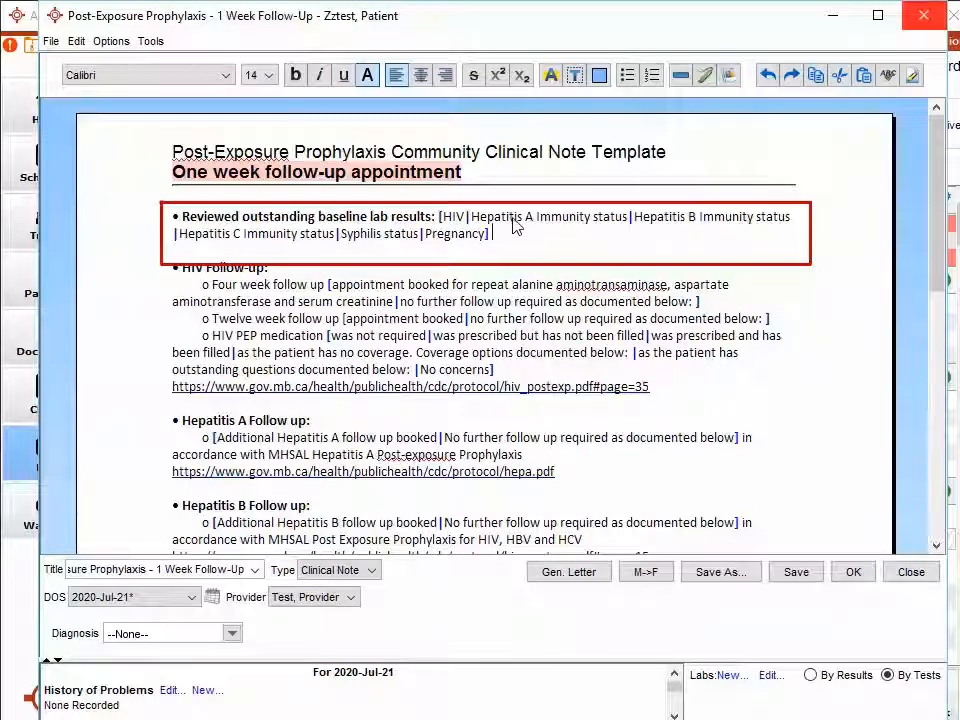
Keep only Hepatitis A Immunity status and Hepatitis C Immunity status as the reviewed outstanding baseline lab results.
{"action": "left_click", "coordinate": [476, 220]}
{"action": "left_click", "coordinate": [264, 234]}
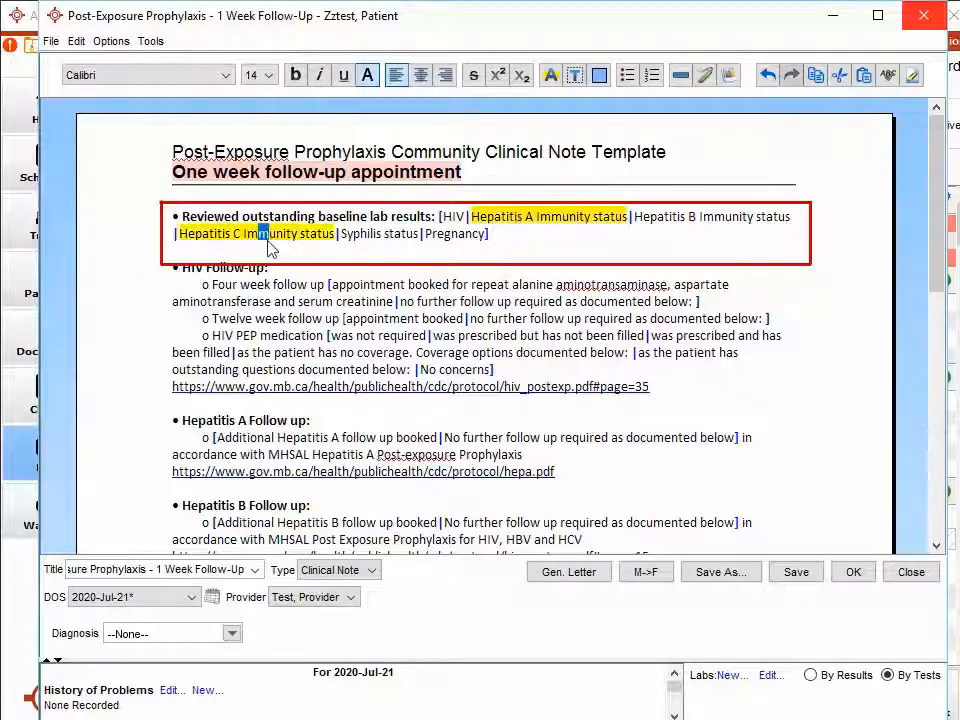
{"action": "left_click", "coordinate": [518, 218]}
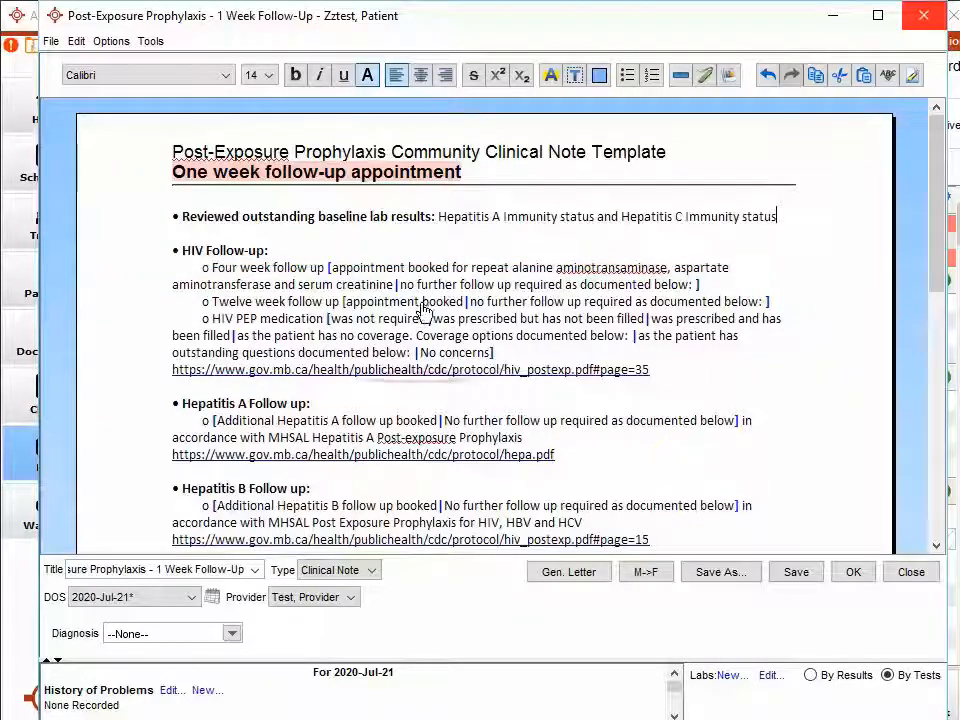
Open the hiv_postexp.pdf protocol link for page 35 under HIV Follow-up.
{"action": "left_click", "coordinate": [437, 374]}
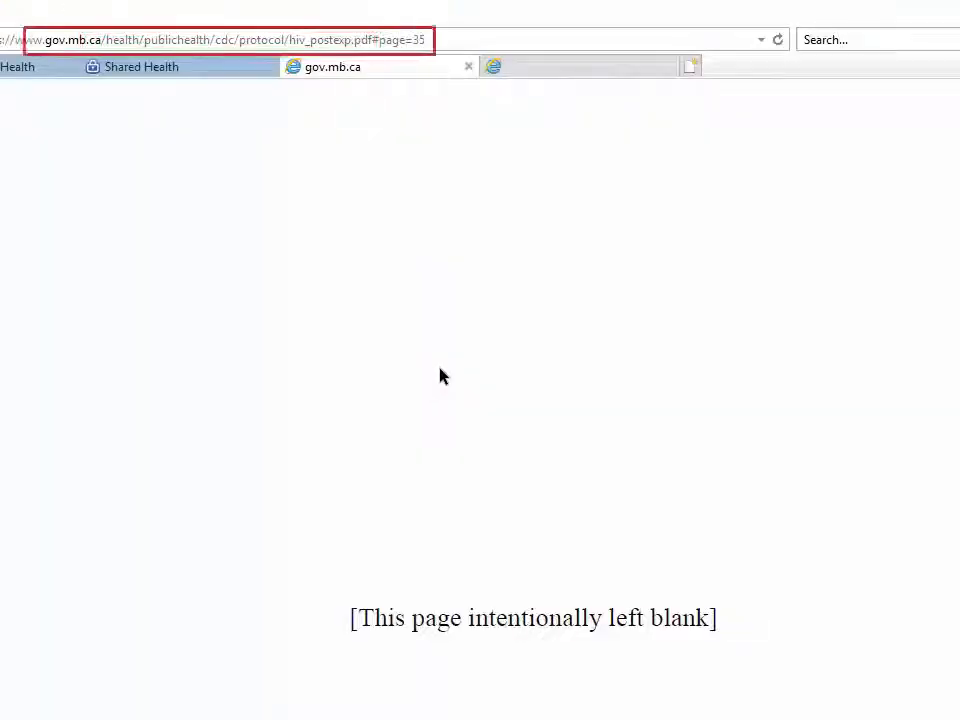